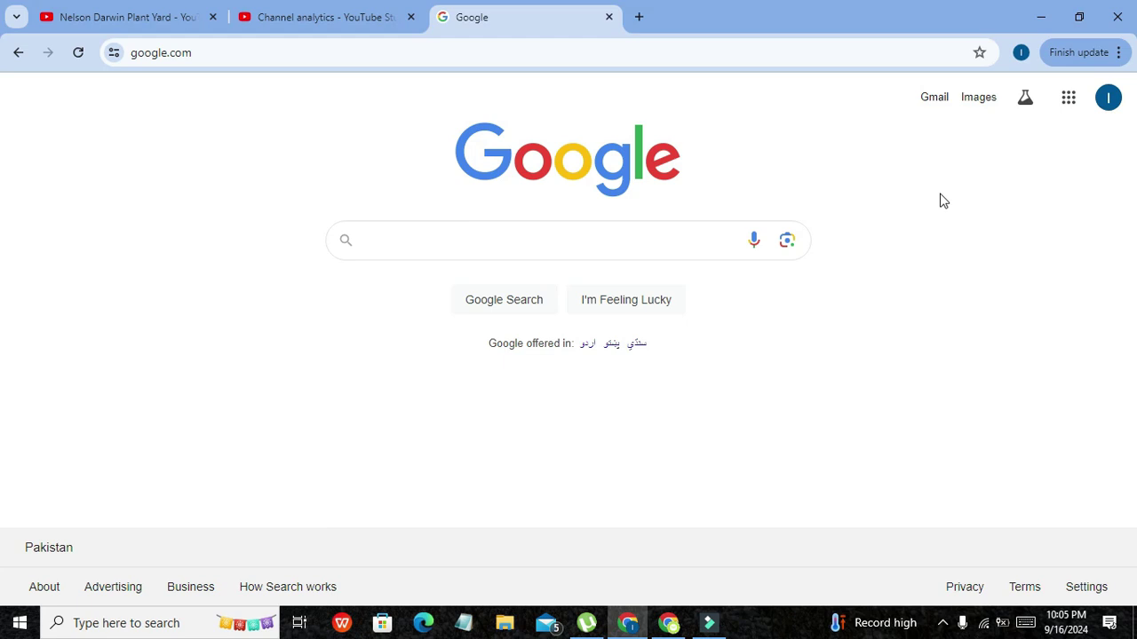
Step: Search Google for 'tinkercad'
left_click(614, 233)
type("tinkercad")
key("Return")
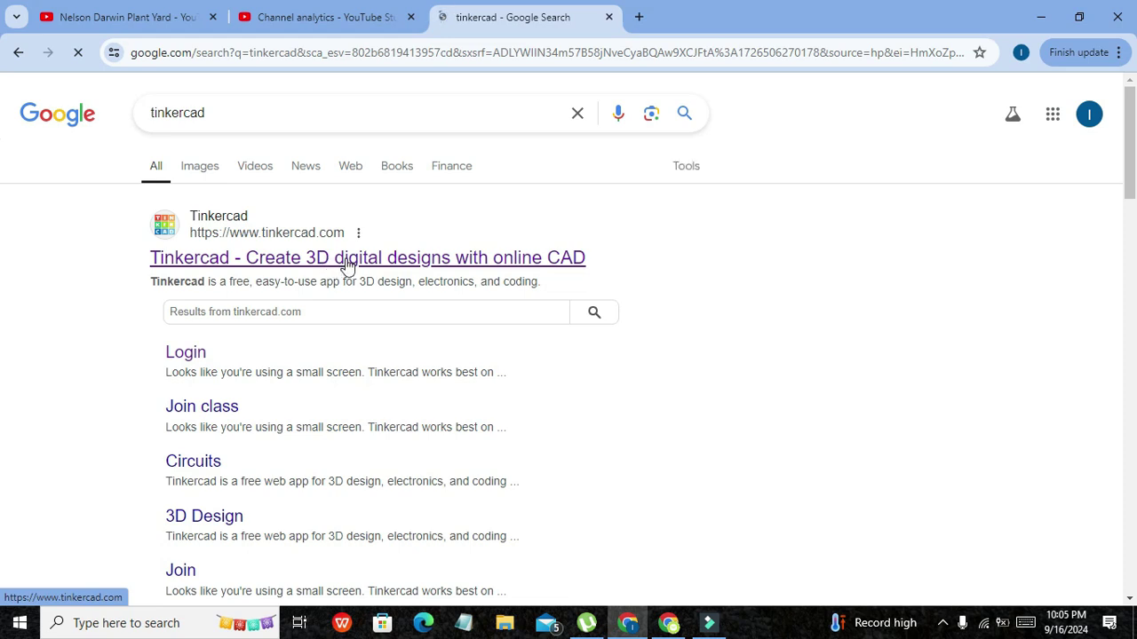
Step: Go to the official Tinkercad site and bring up the new-design options
left_click(344, 260)
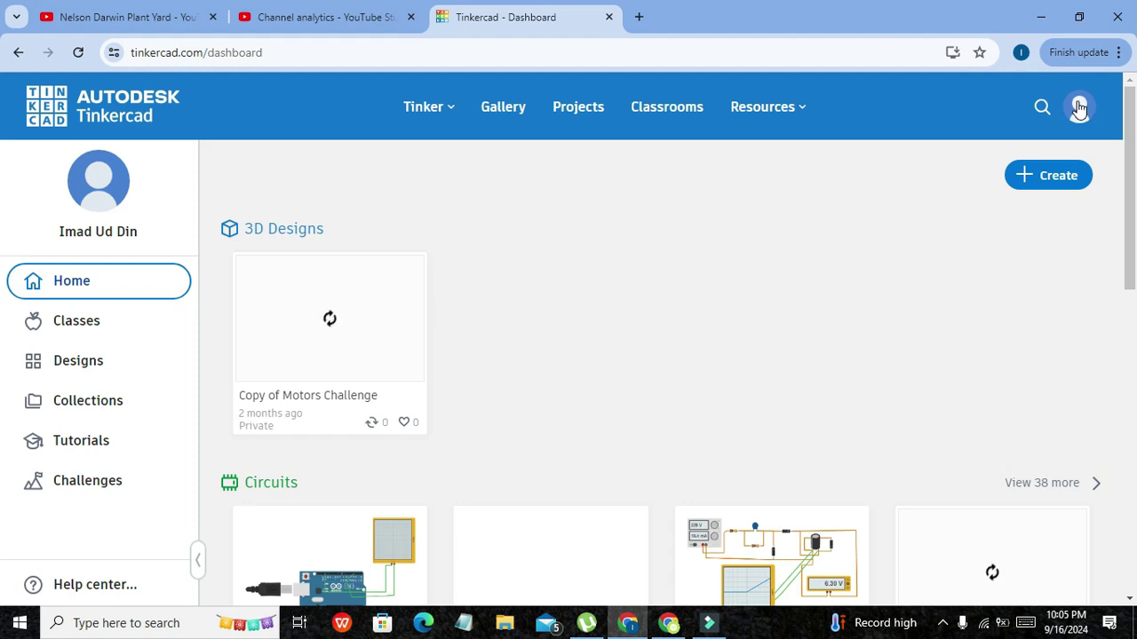
left_click(1051, 182)
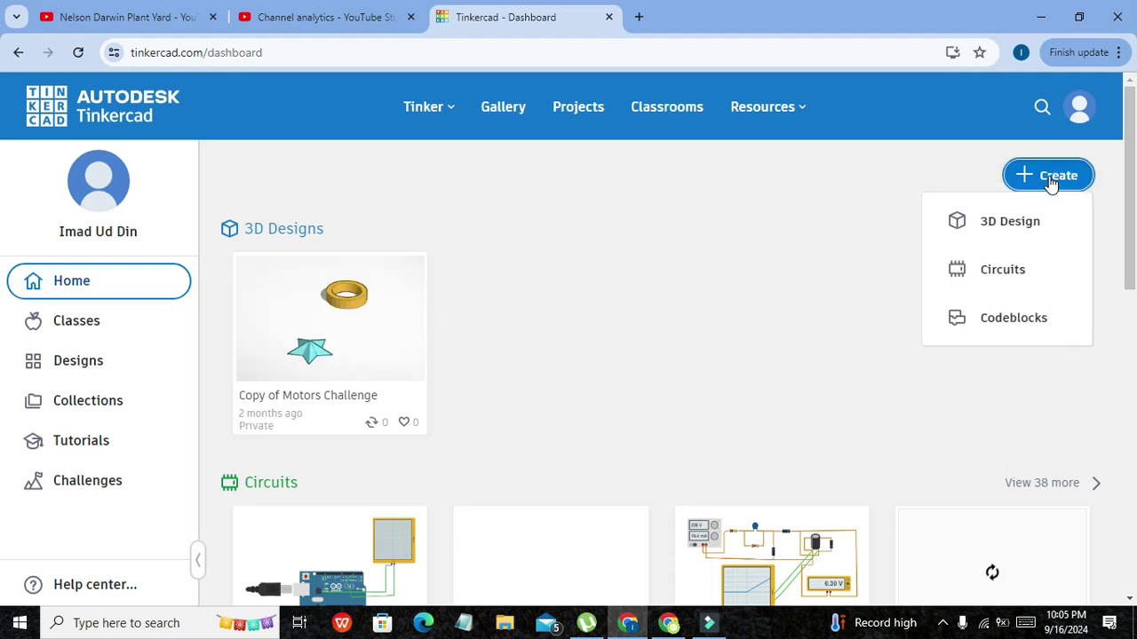
Step: Start a new circuit design and place an Arduino Uno R3 on the canvas
left_click(1013, 280)
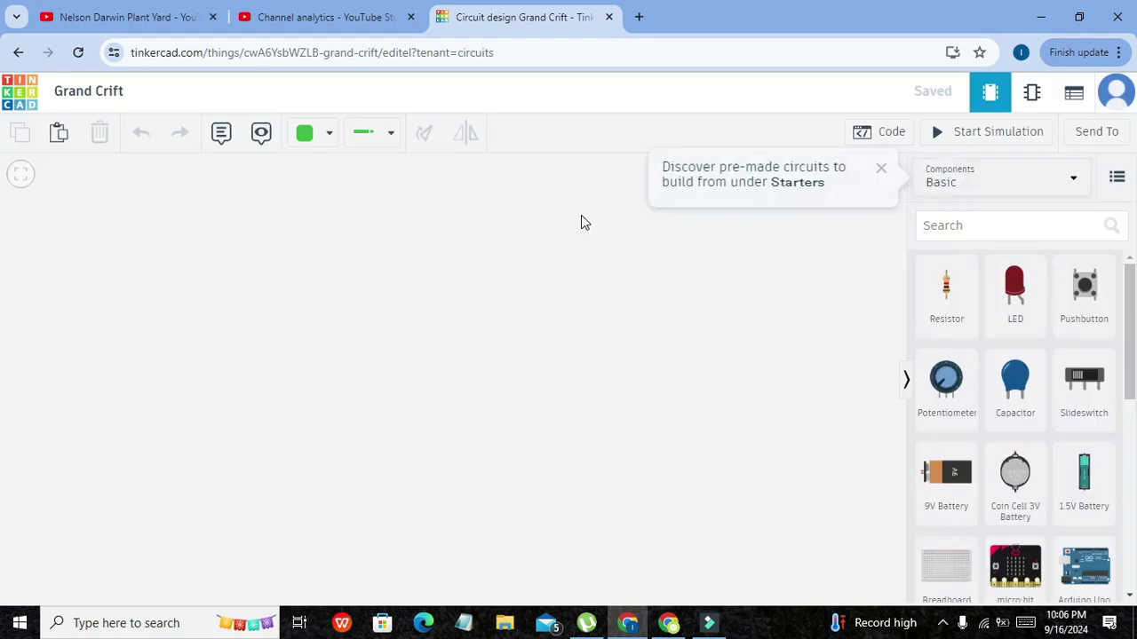
left_click(881, 168)
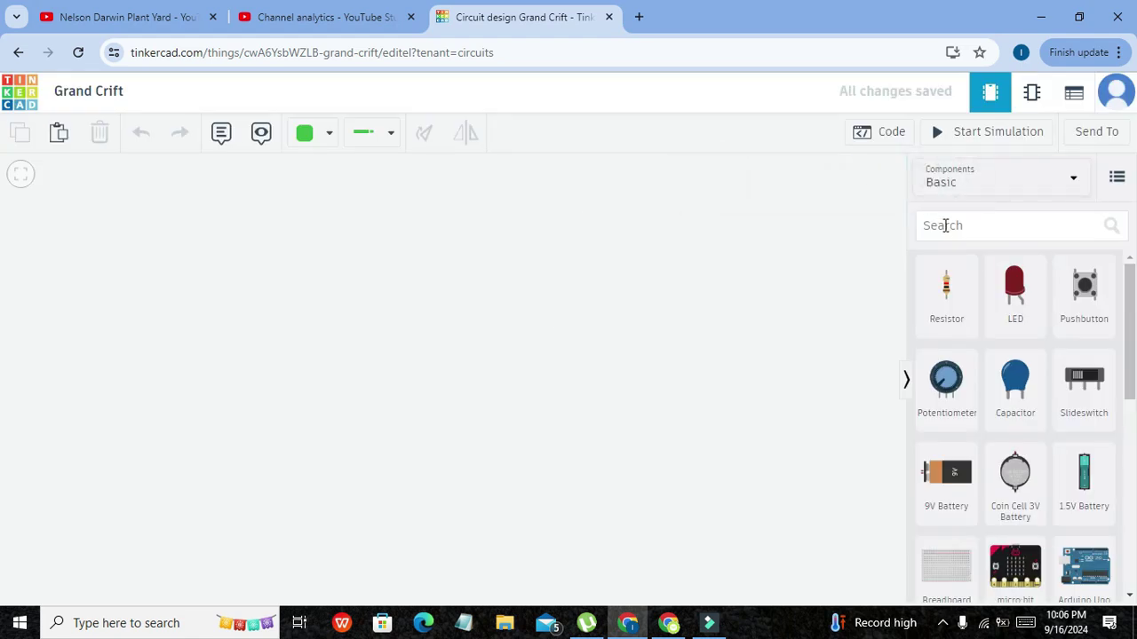
left_click(947, 227)
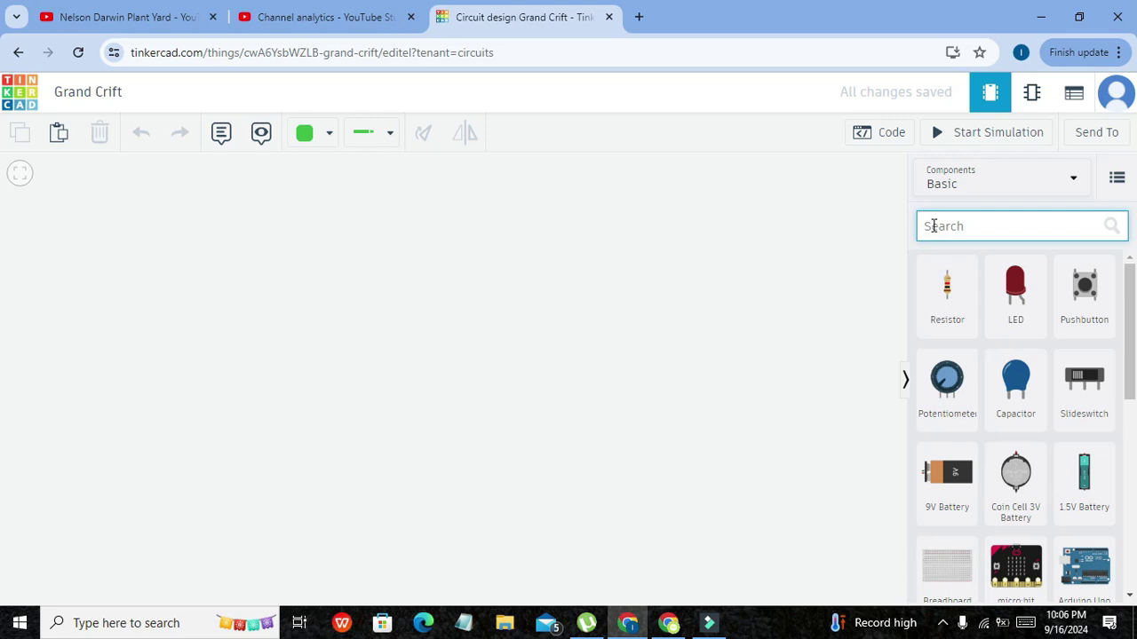
type("arduino")
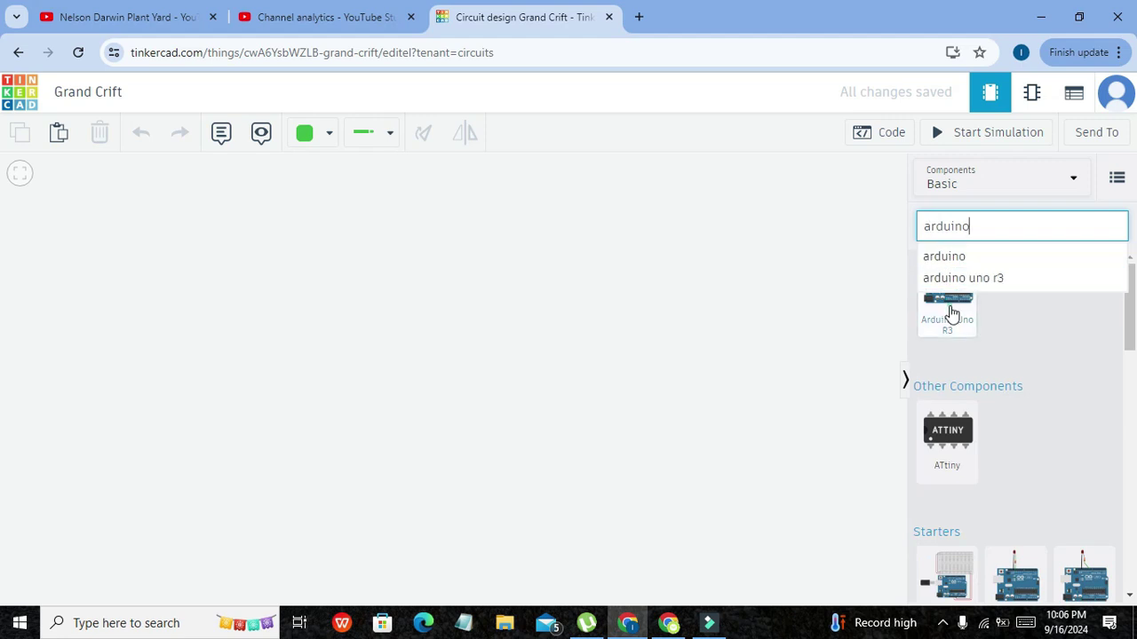
mouse_move(947, 307)
left_mouse_down()
mouse_move(320, 404)
mouse_move(314, 424)
left_mouse_up()
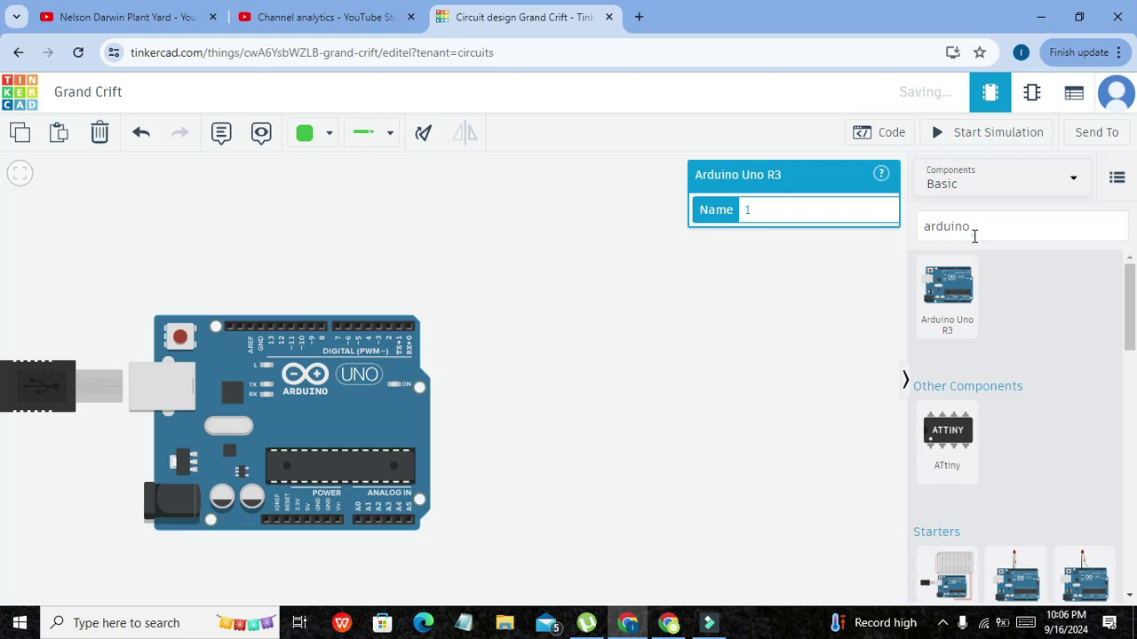
Step: Start the simulation and search the components for 'oscillosc'
key("s")
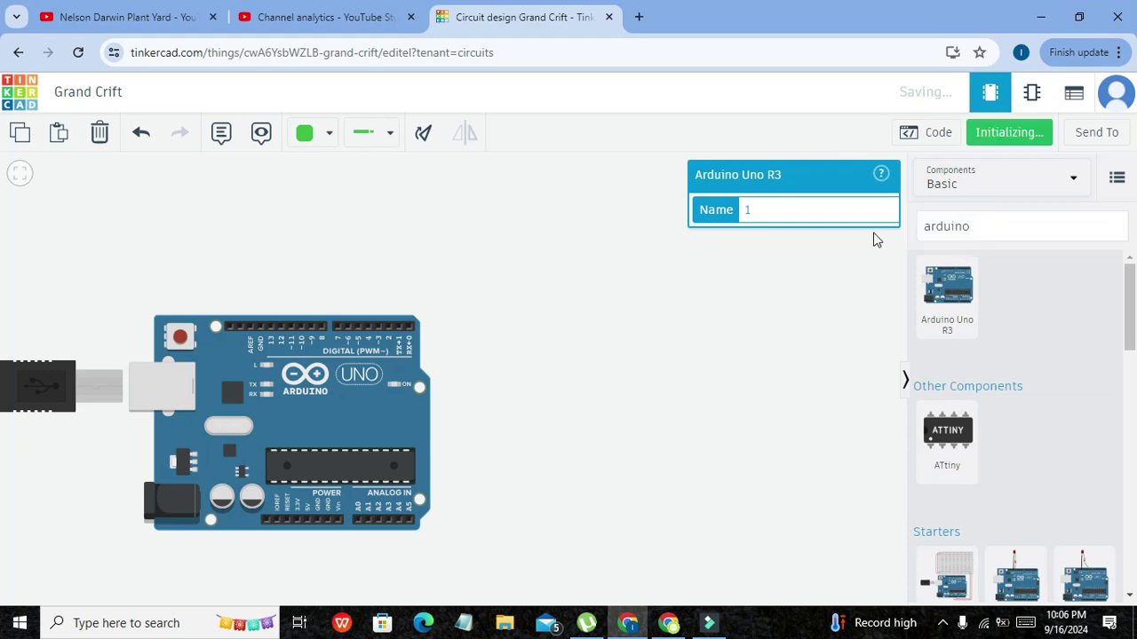
left_click(1020, 219)
type("a")
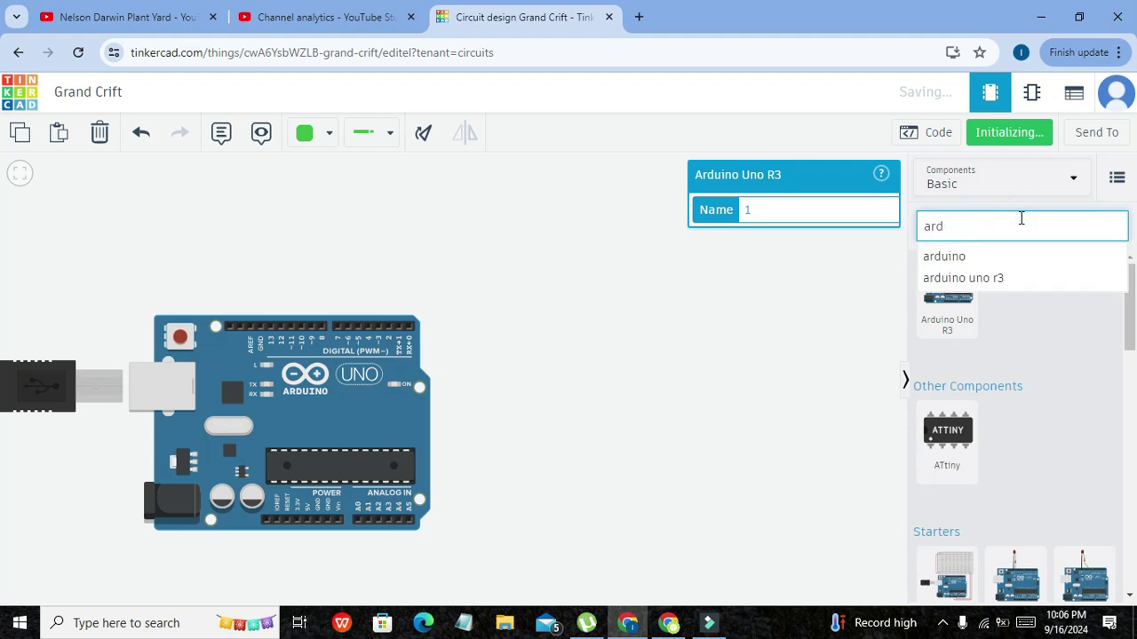
key("BackSpace")
type("oscillosc")
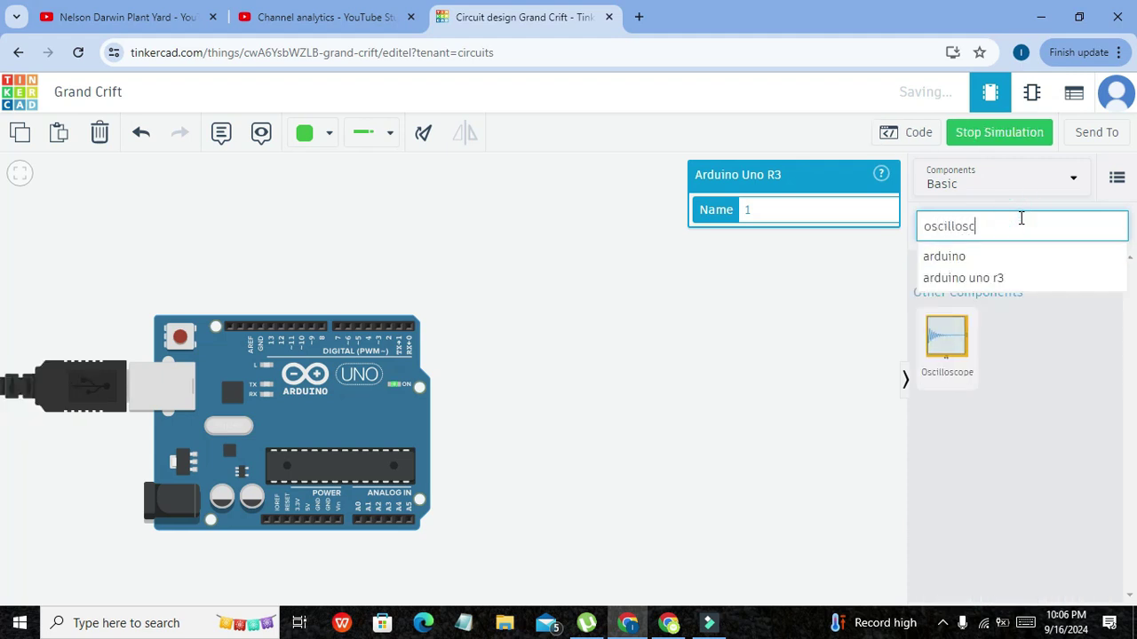
Step: Place an oscilloscope up and right of the Arduino, then route a wire from its negative terminal
left_click(997, 257)
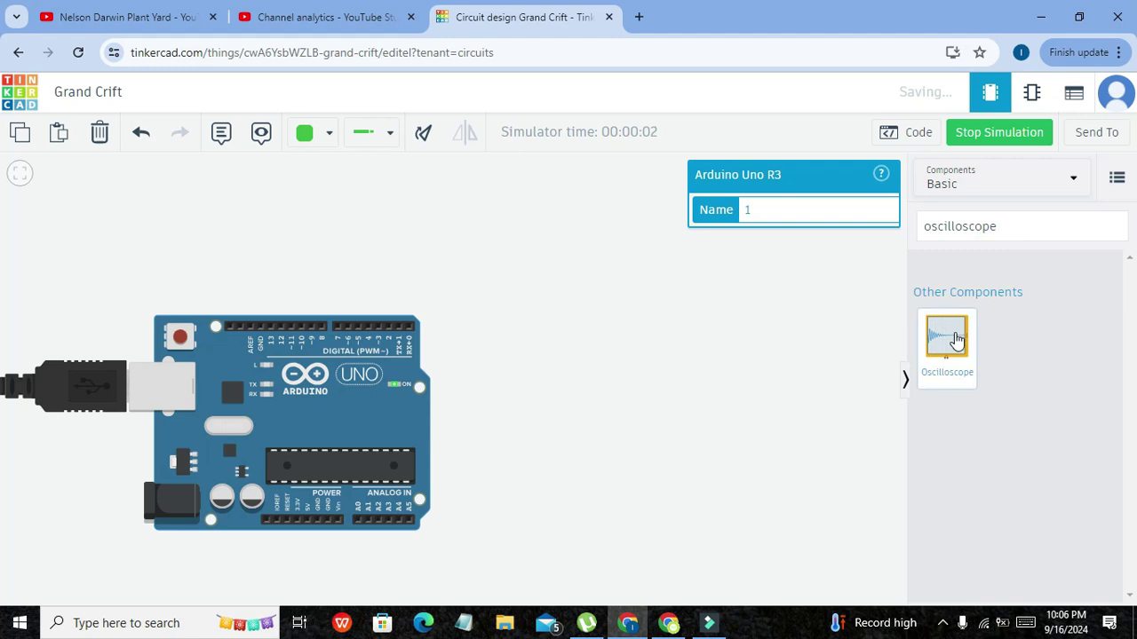
left_click_drag(956, 340, 655, 350)
left_click(750, 441)
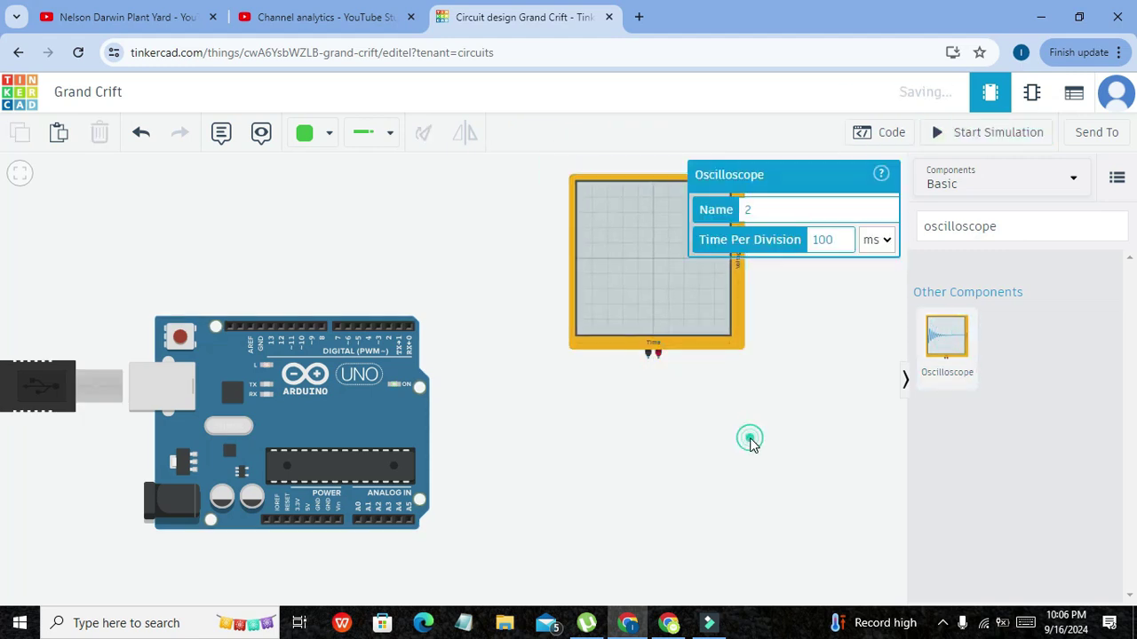
left_click_drag(390, 396, 367, 462)
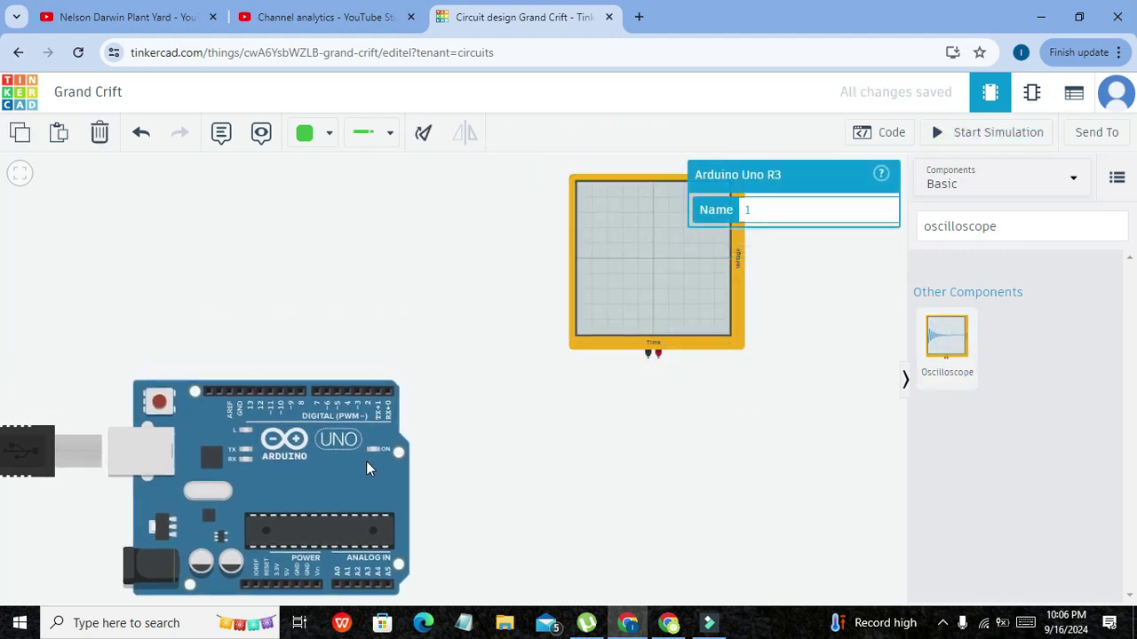
left_click_drag(605, 314, 592, 310)
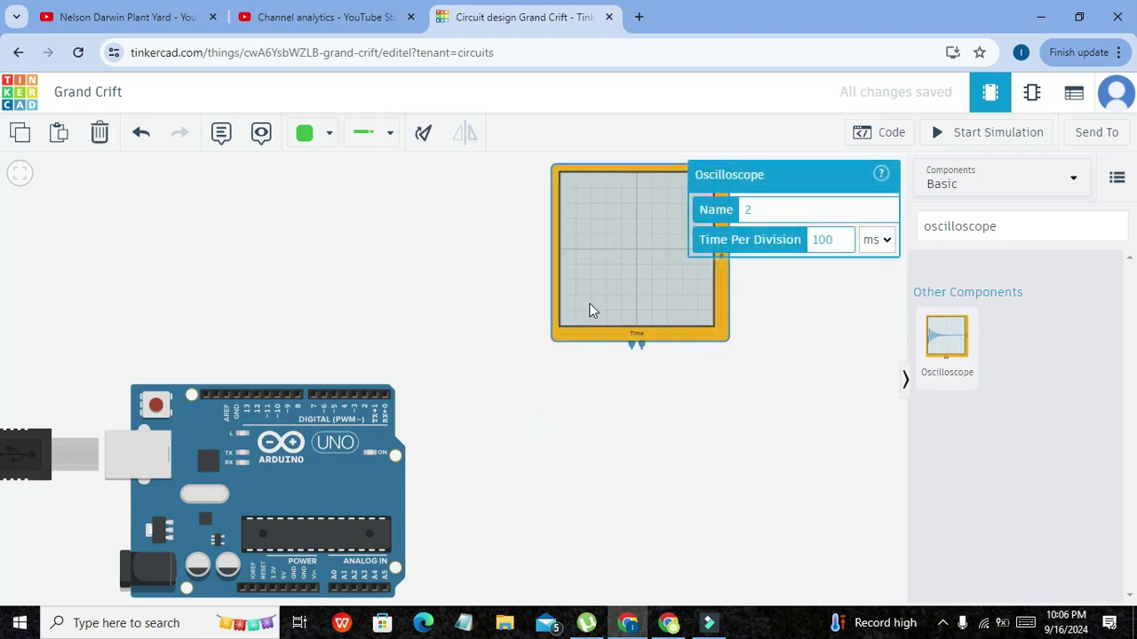
left_click(647, 364)
left_click(632, 350)
left_click(631, 362)
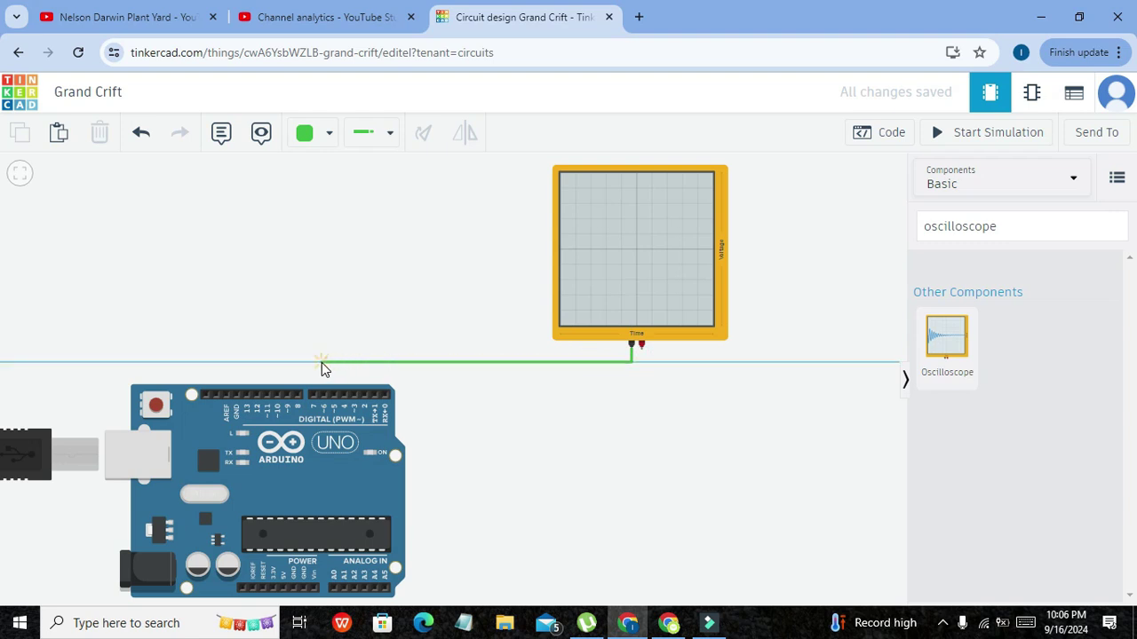
Step: Finish the oscilloscope's negative wire on the Arduino GND pin and tidy its corner
left_click(234, 361)
left_click(236, 393)
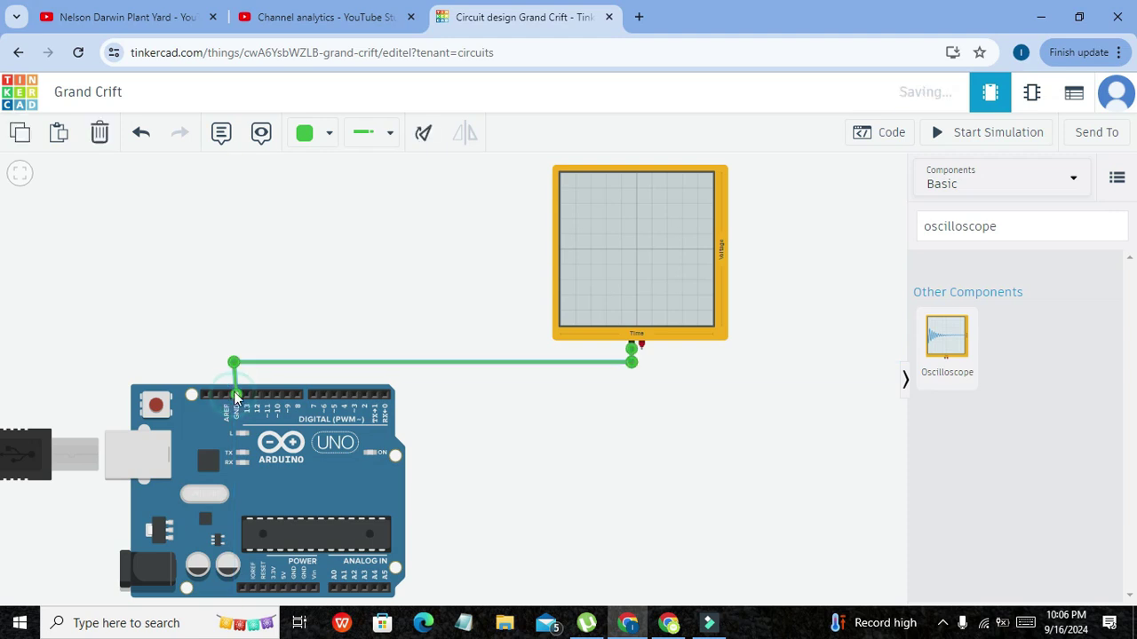
left_click(228, 367)
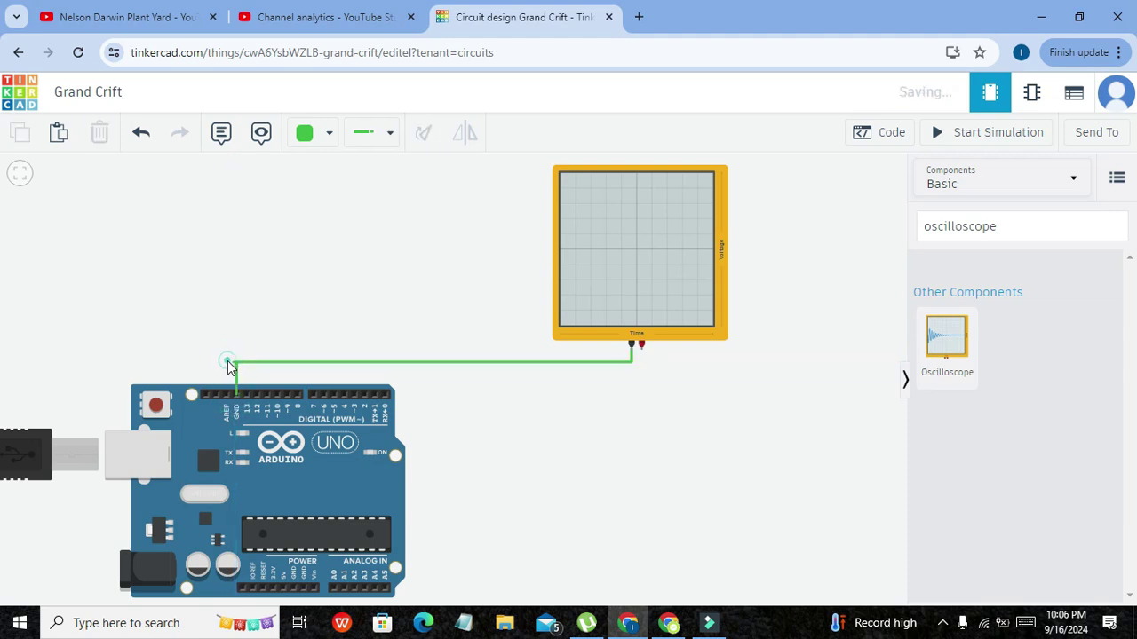
left_click(235, 365)
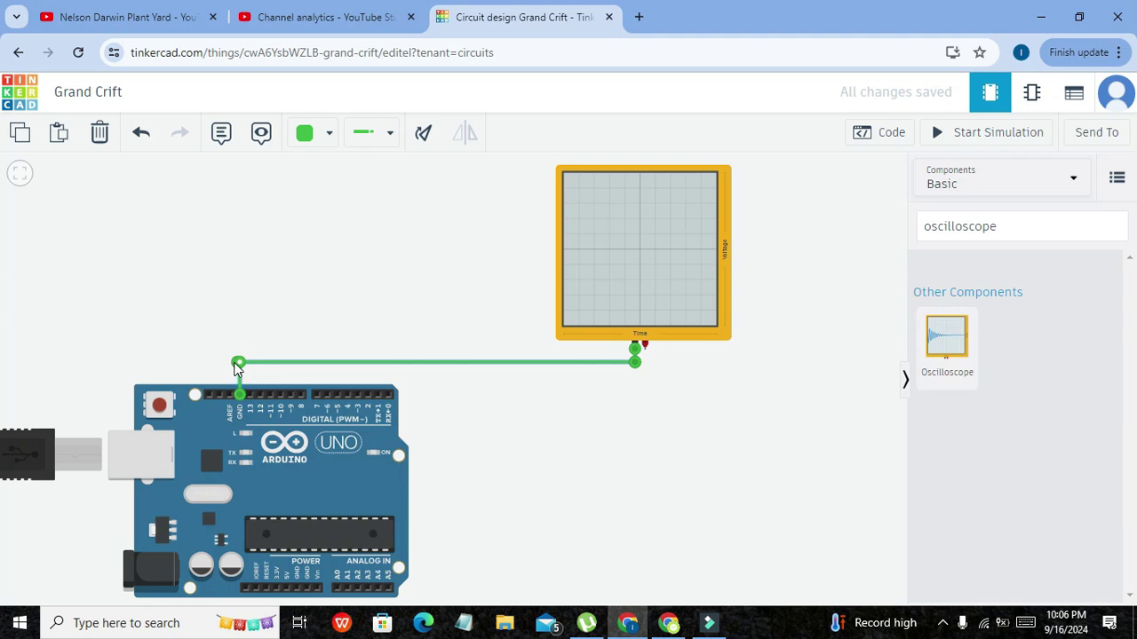
left_click_drag(237, 363, 238, 363)
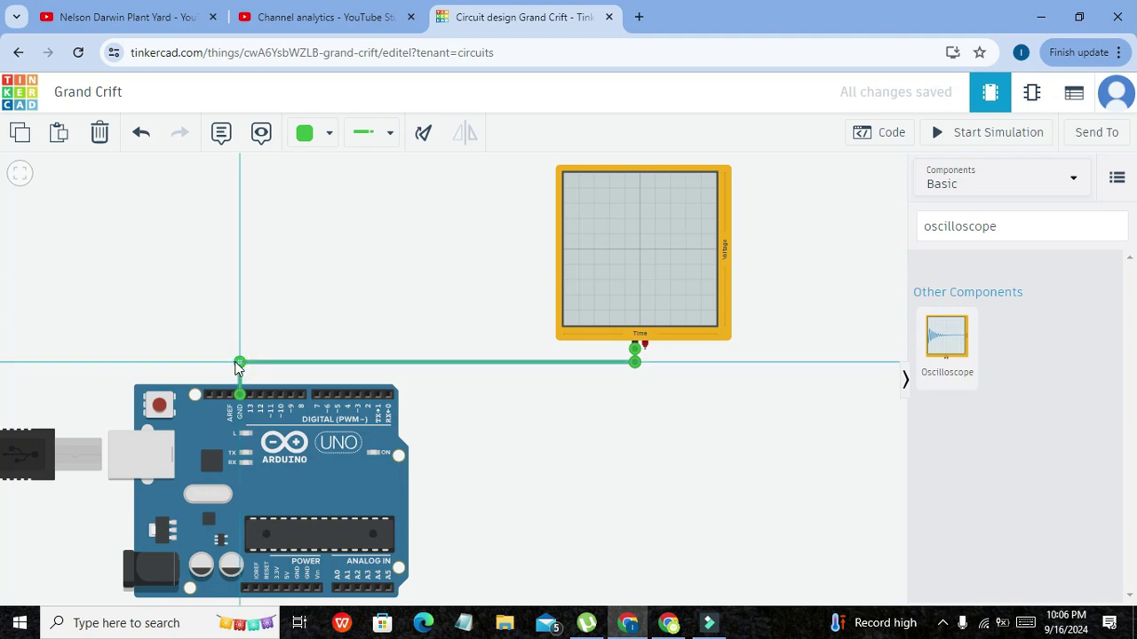
left_click(440, 449)
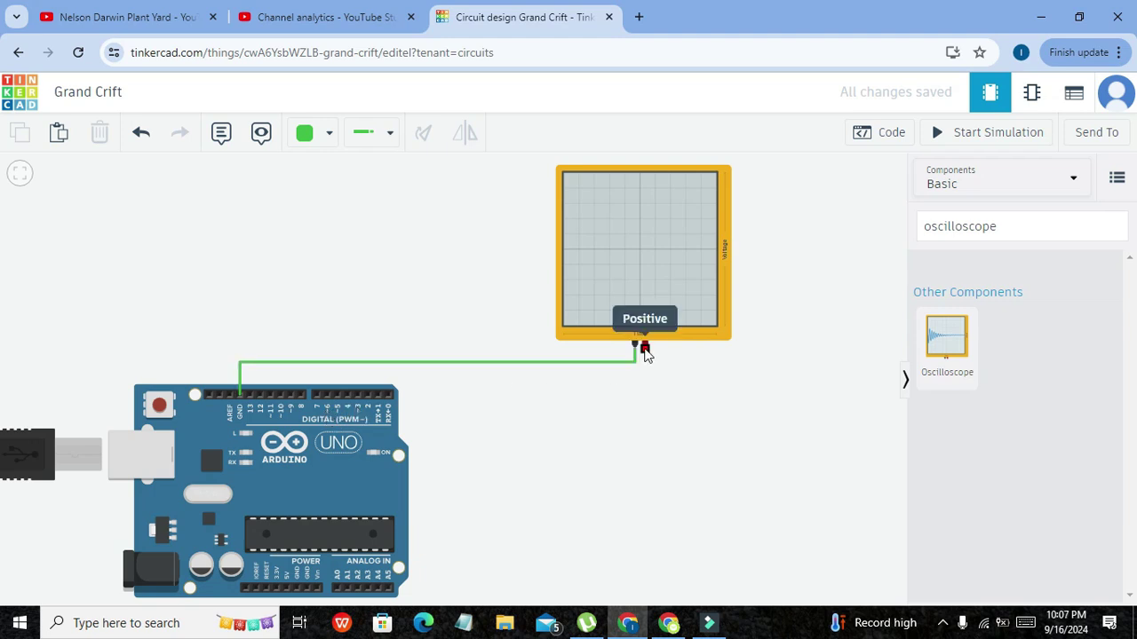
Step: Wire the oscilloscope's positive terminal to Arduino digital pin 3
left_click(646, 349)
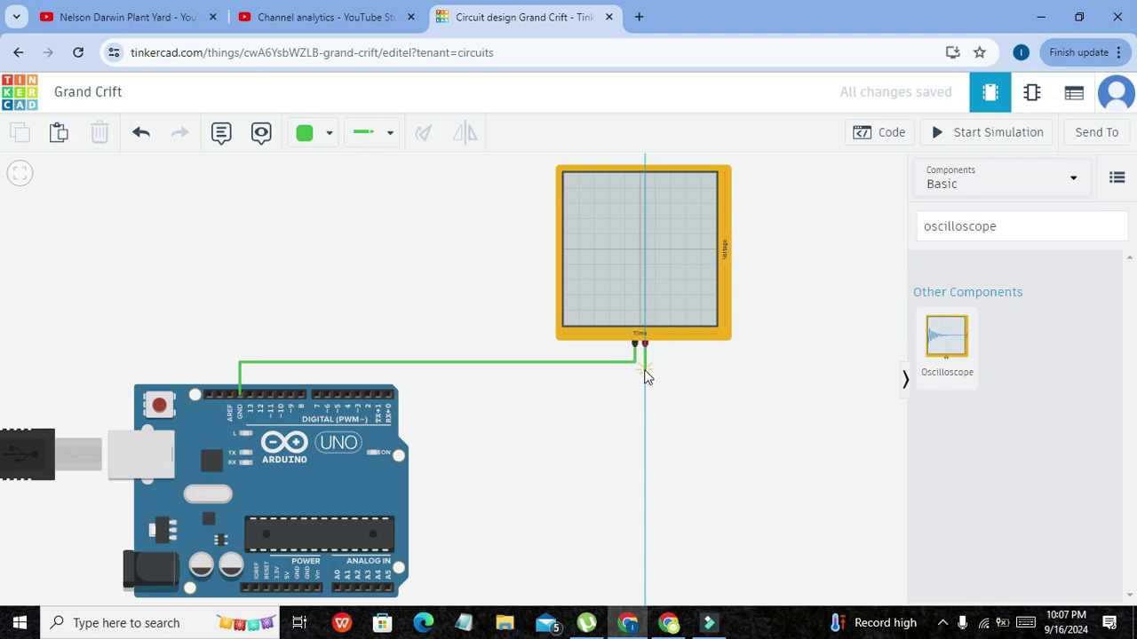
left_click(644, 369)
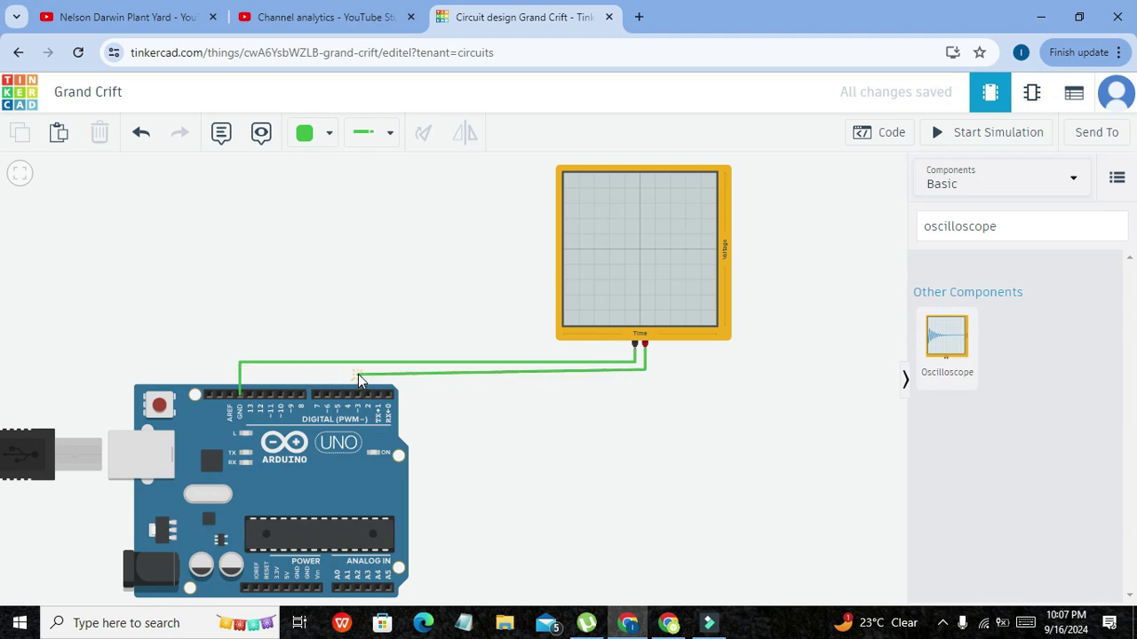
left_click(358, 375)
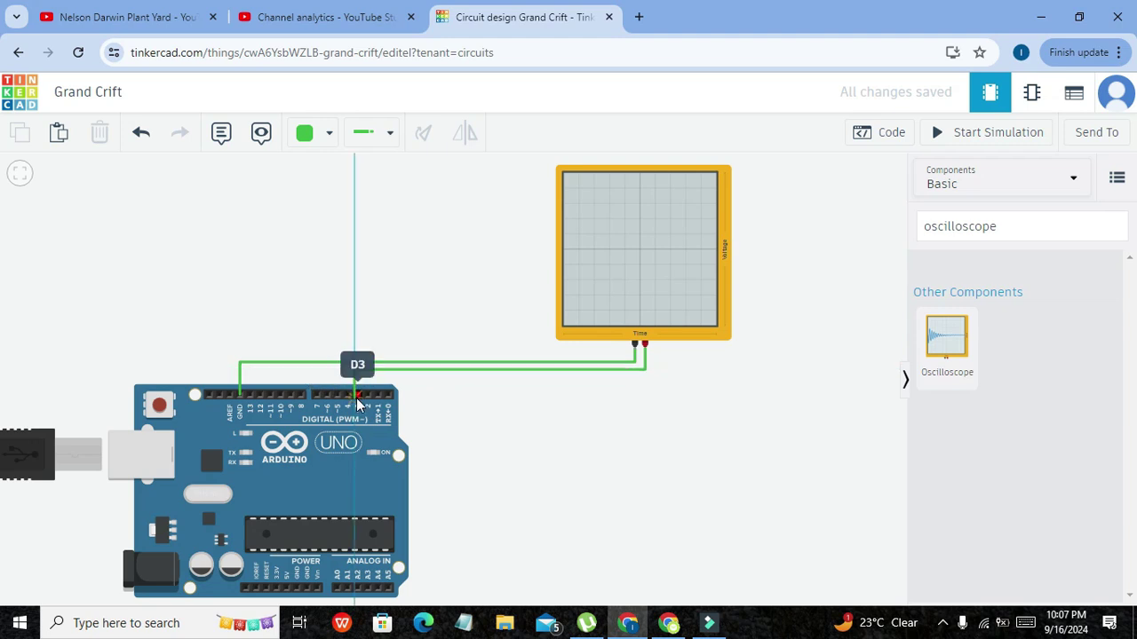
left_click(358, 402)
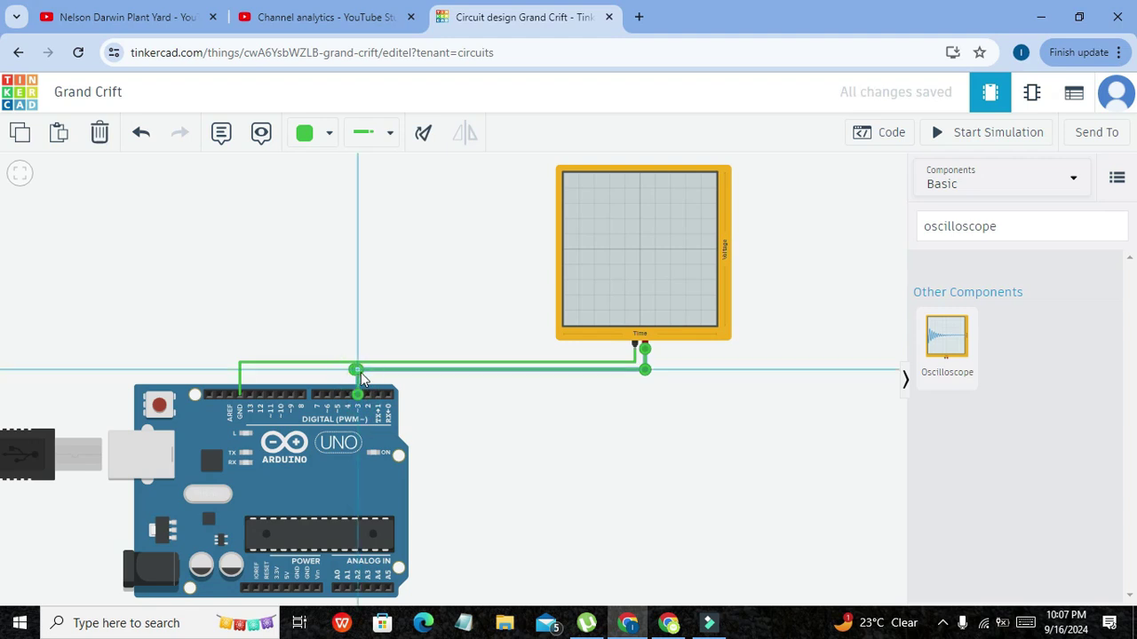
left_click_drag(356, 371, 357, 369)
left_click(451, 410)
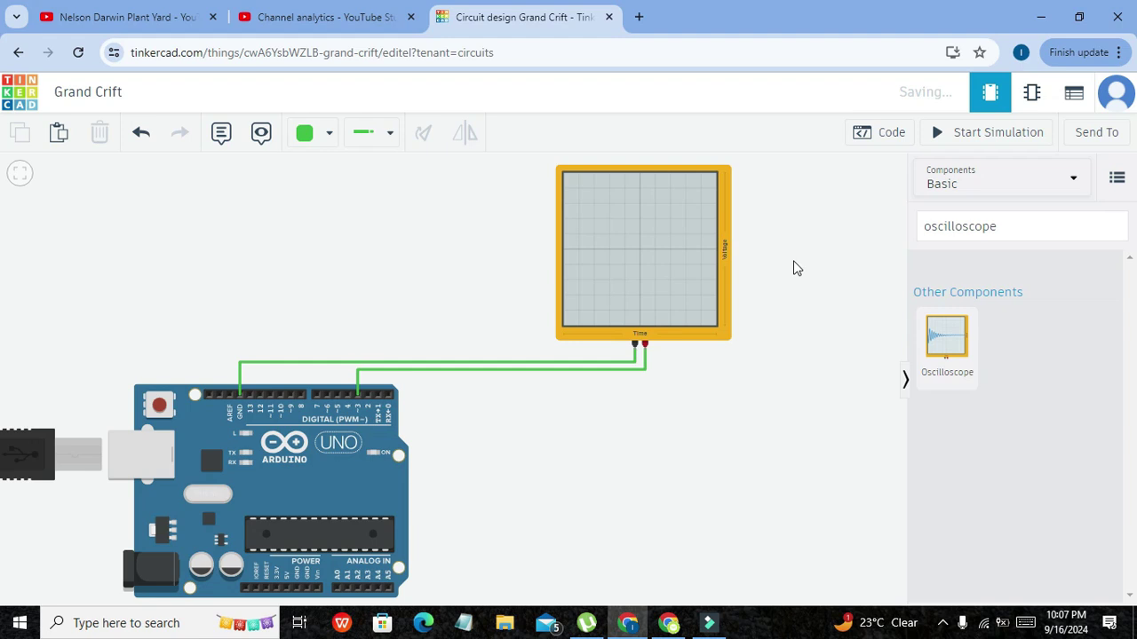
Step: Clear the component search box
left_click(1008, 226)
key("BackSpace")
key("BackSpace")
key("BackSpace")
key("BackSpace")
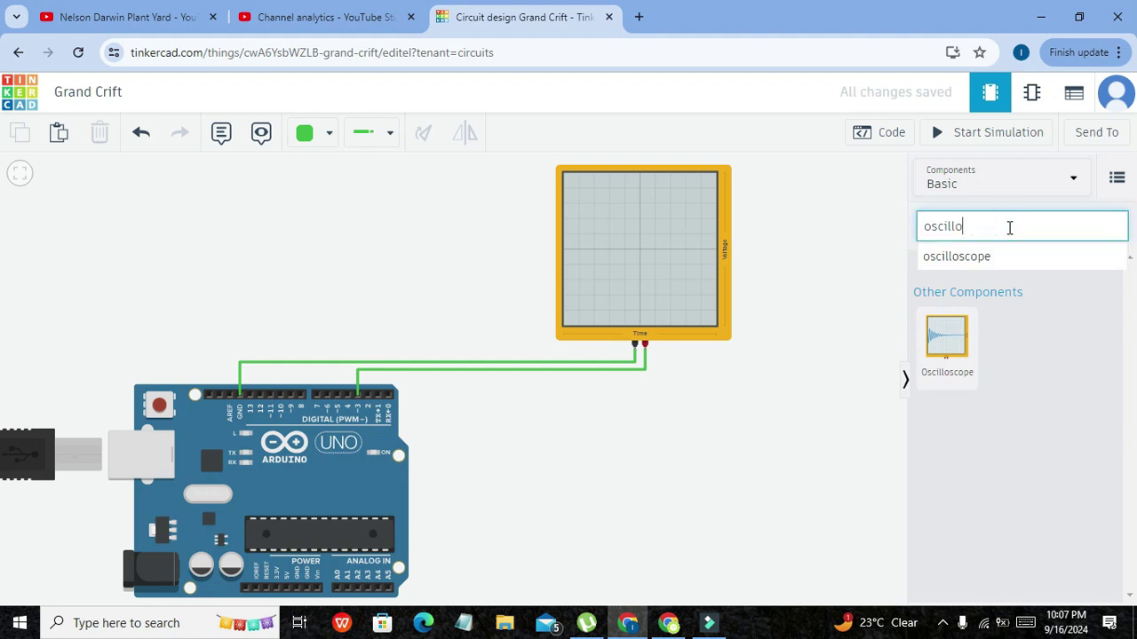
key("BackSpace")
key("BackSpace")
key("BackSpace")
left_click(876, 229)
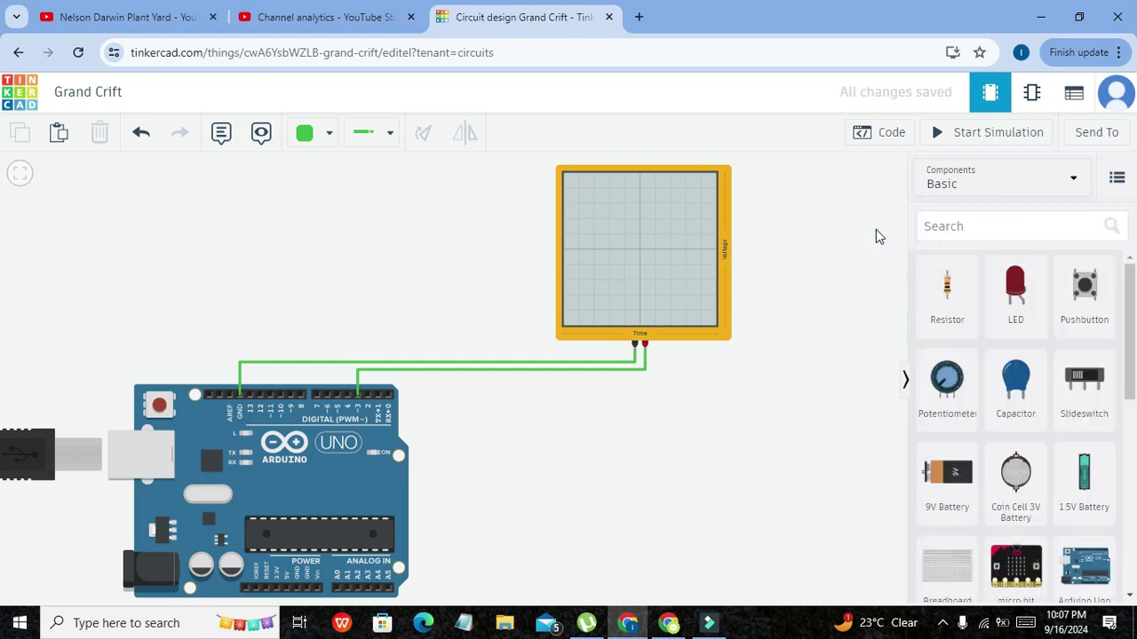
left_click(833, 258)
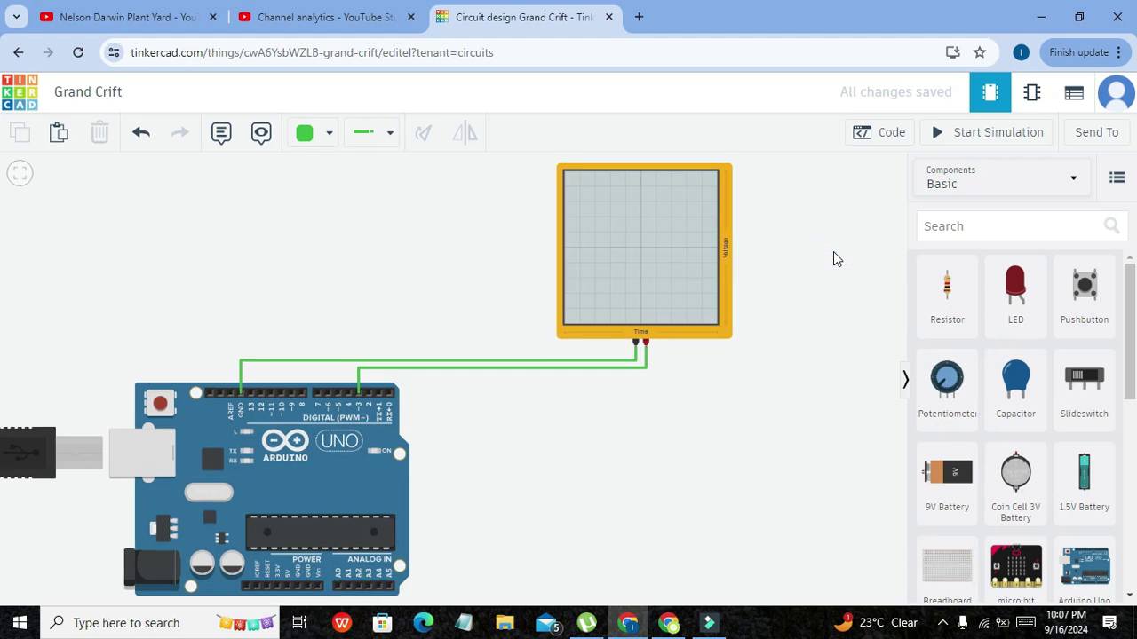
Step: Switch the Arduino code editor from blocks to Text mode
left_click(888, 142)
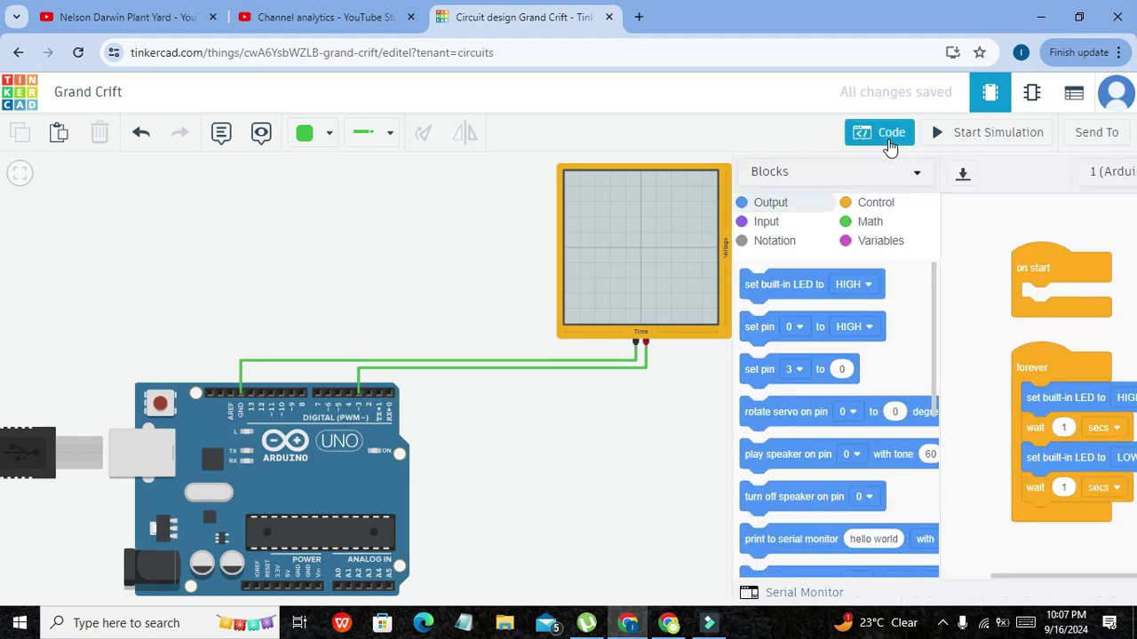
left_click(715, 177)
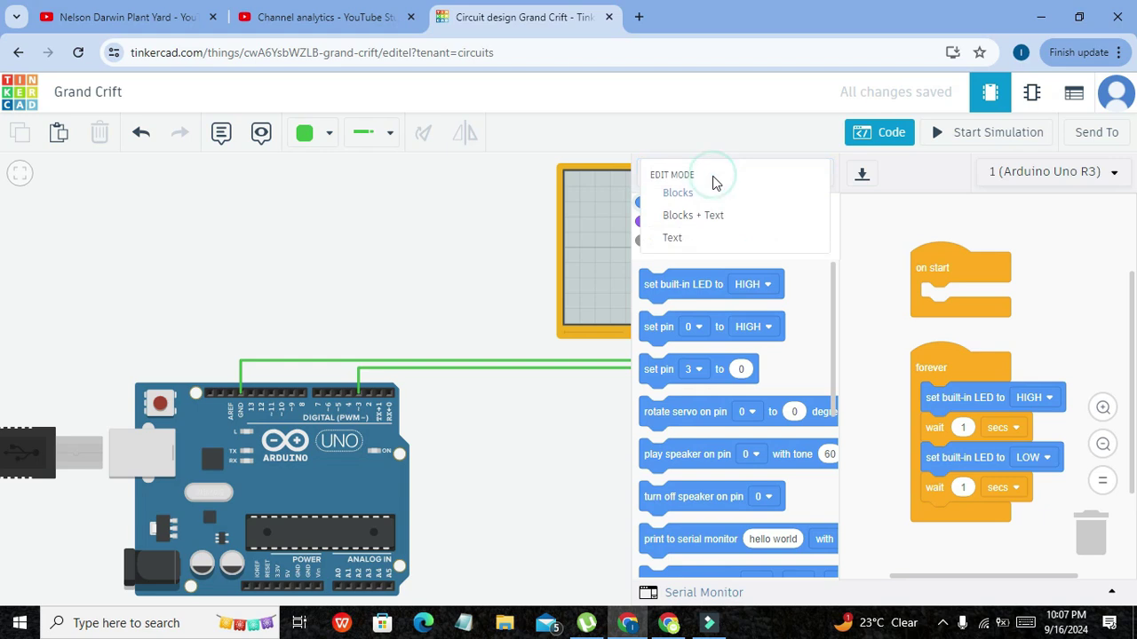
left_click(710, 240)
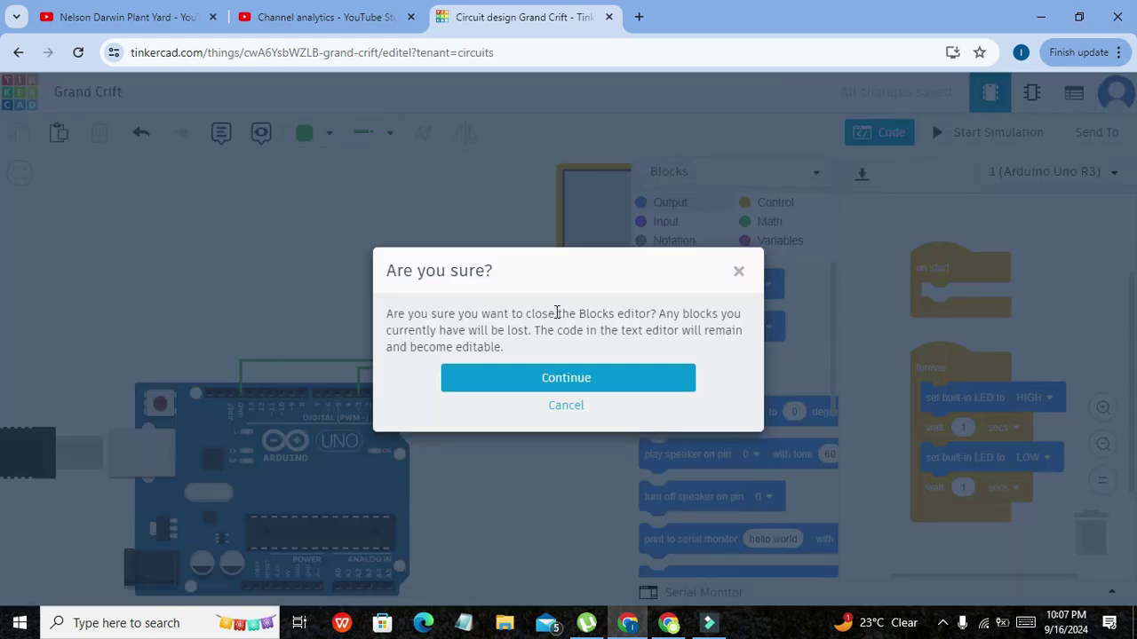
left_click(555, 380)
Step: Delete all of the default starter sketch
left_click_drag(499, 316, 391, 317)
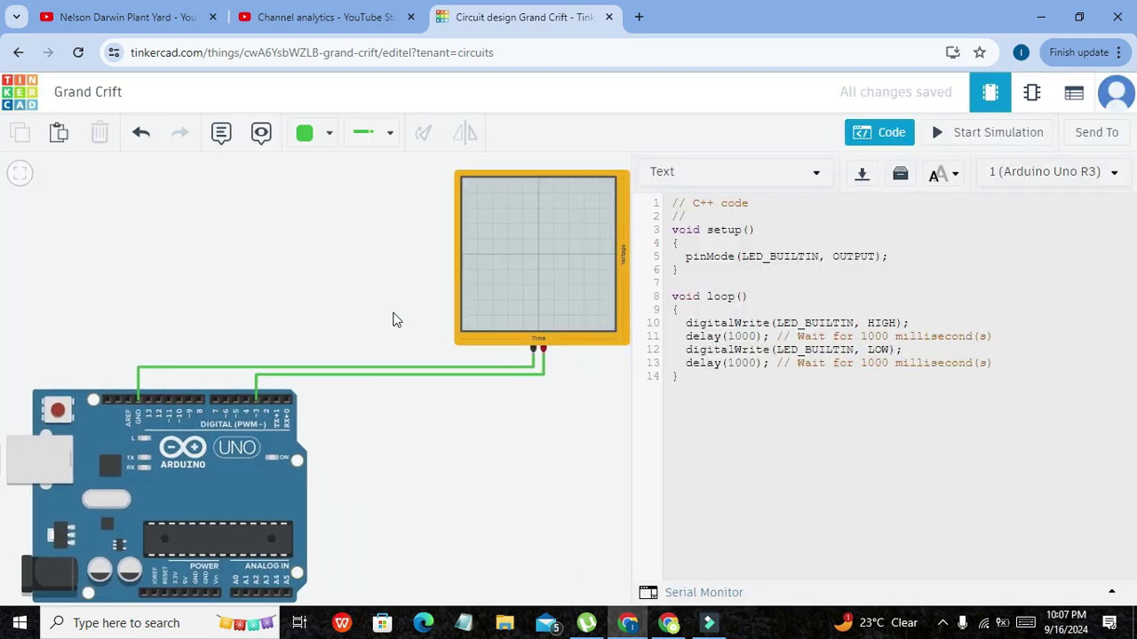
mouse_move(715, 420)
left_mouse_down()
mouse_move(655, 229)
mouse_move(663, 162)
left_mouse_up()
key("Delete")
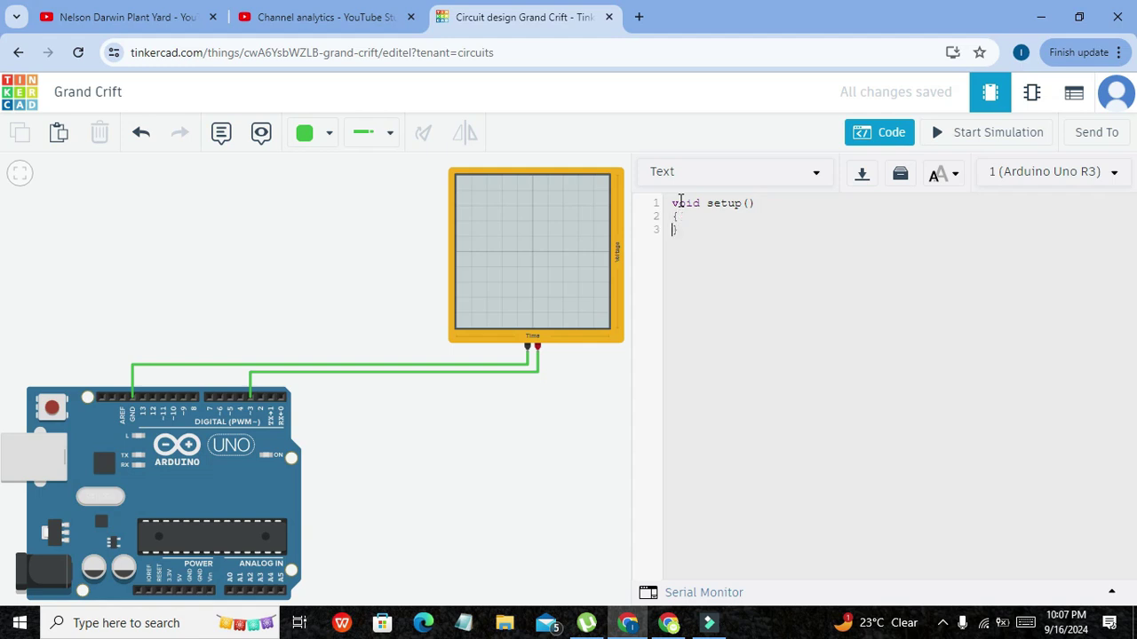
Step: Write analogWrite(3,10); inside loop(), beneath an empty setup()
key("Return")
key("Return")
key("Return")
key("Return")
key("Return")
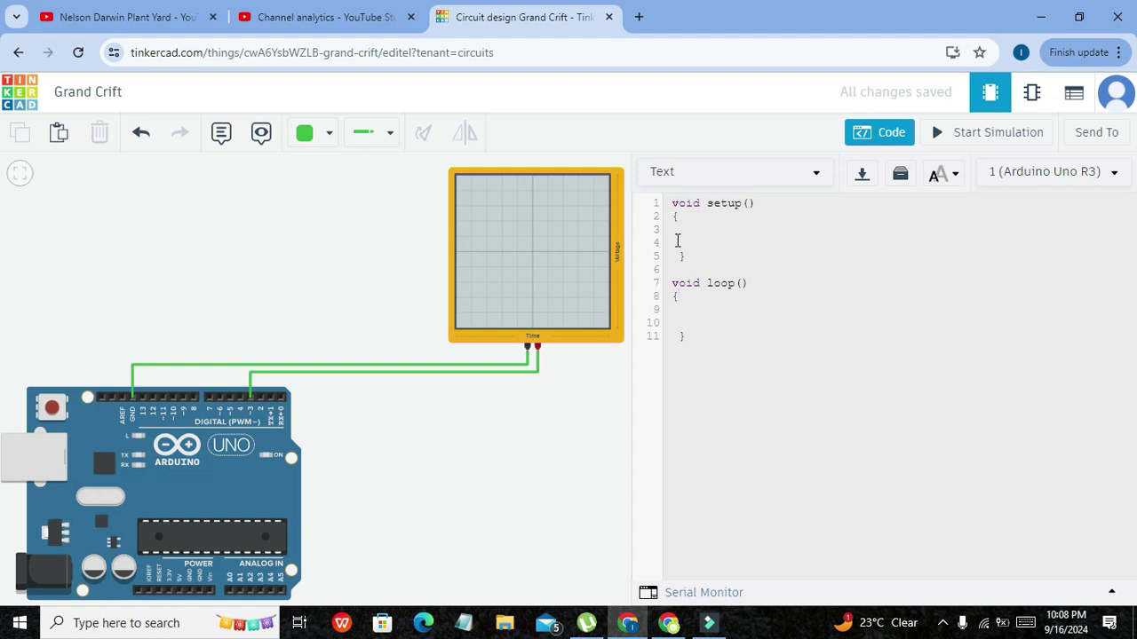
left_click(676, 240)
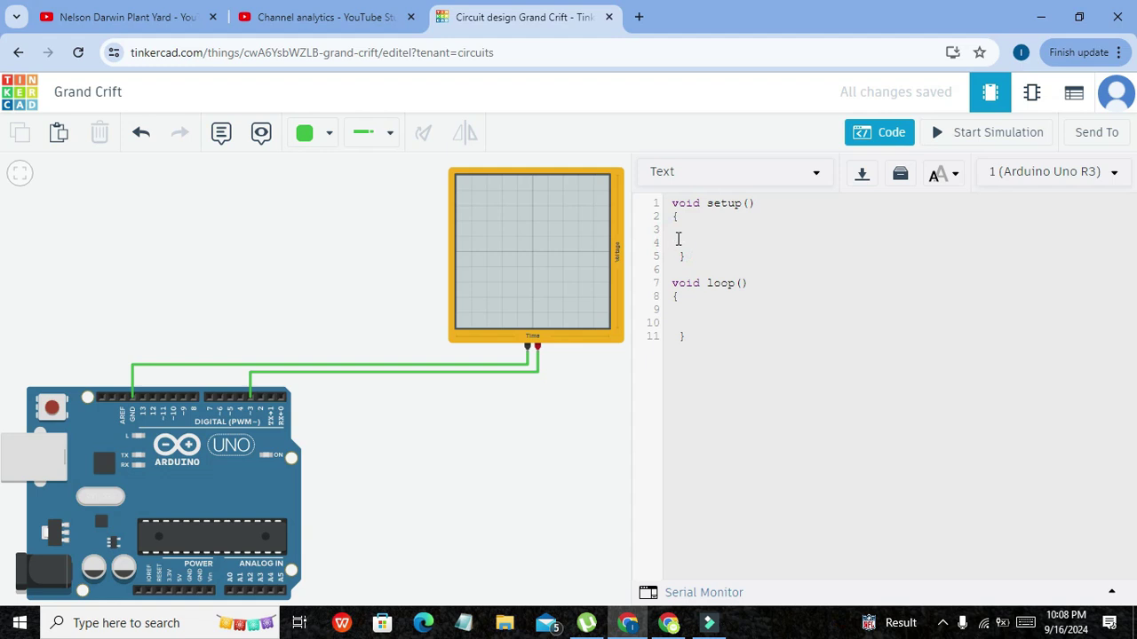
left_click(678, 238)
left_click(688, 315)
type("analogWrite();")
left_click(755, 323)
type("3,")
type("10);")
Step: Check the pin 3 and value 10 arguments of the analogWrite call
left_click_drag(749, 323, 671, 323)
left_click(747, 322)
left_click(750, 322)
left_click(762, 323)
left_click(783, 323)
left_click(770, 322)
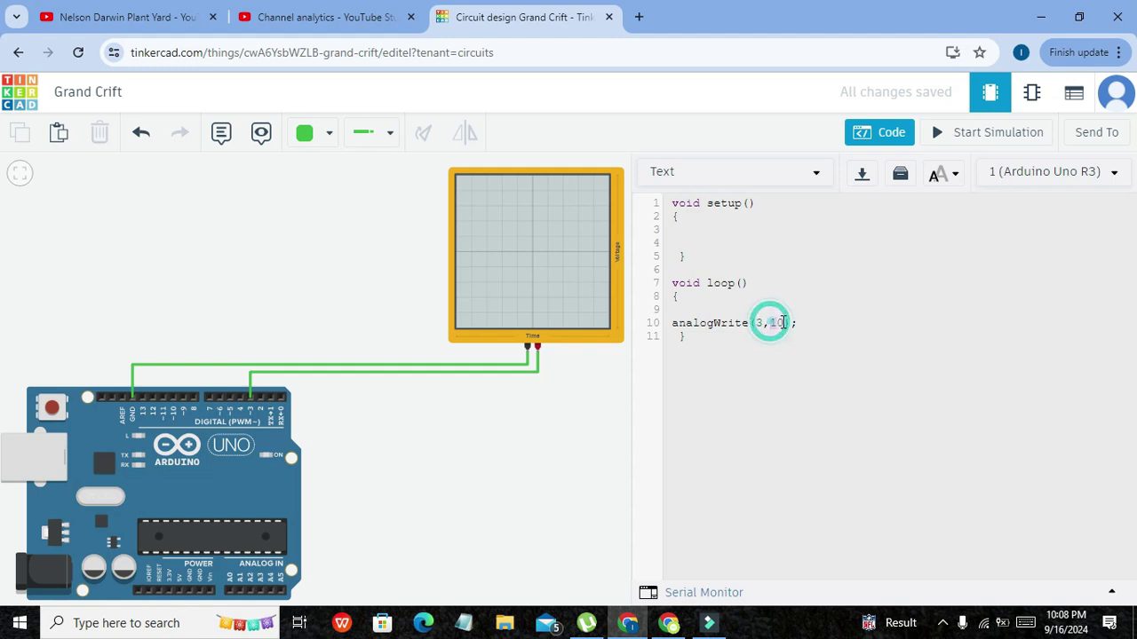
left_click_drag(771, 322, 784, 322)
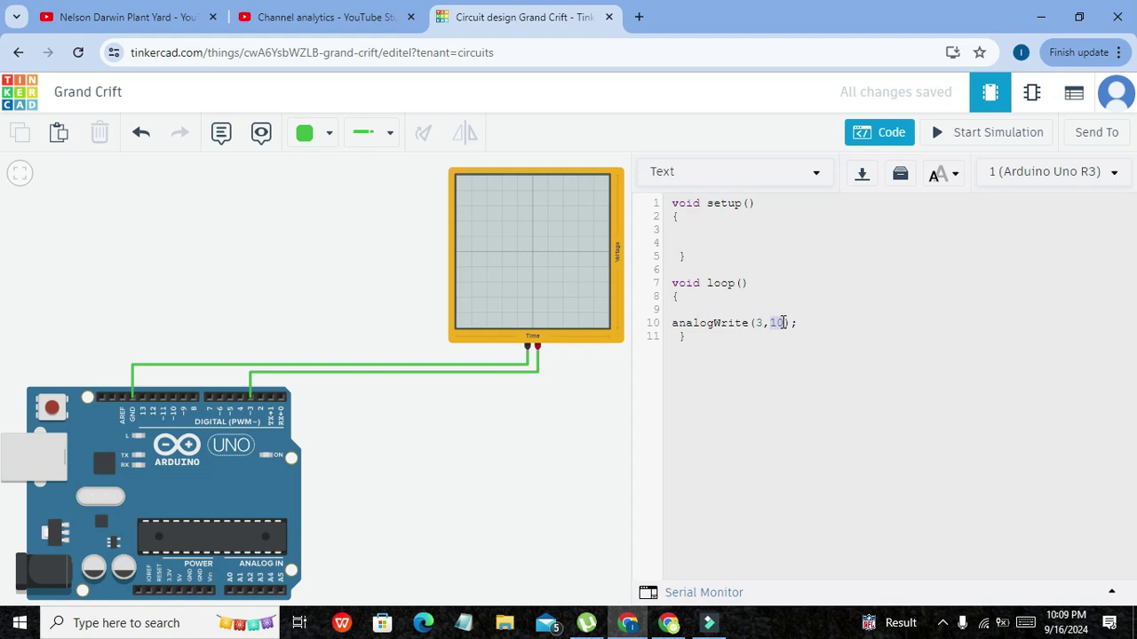
left_click(782, 322)
left_click(799, 323)
Step: Simulate to see narrow pulses for analogWrite(3,10) on the oscilloscope, then stop
left_click(994, 140)
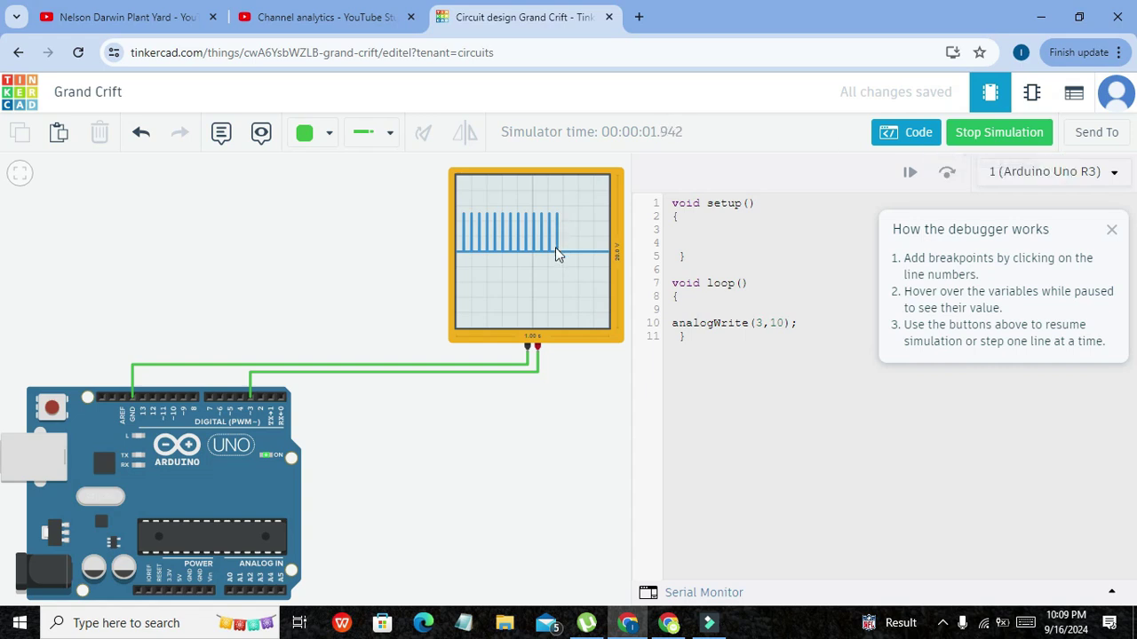
left_click(1004, 134)
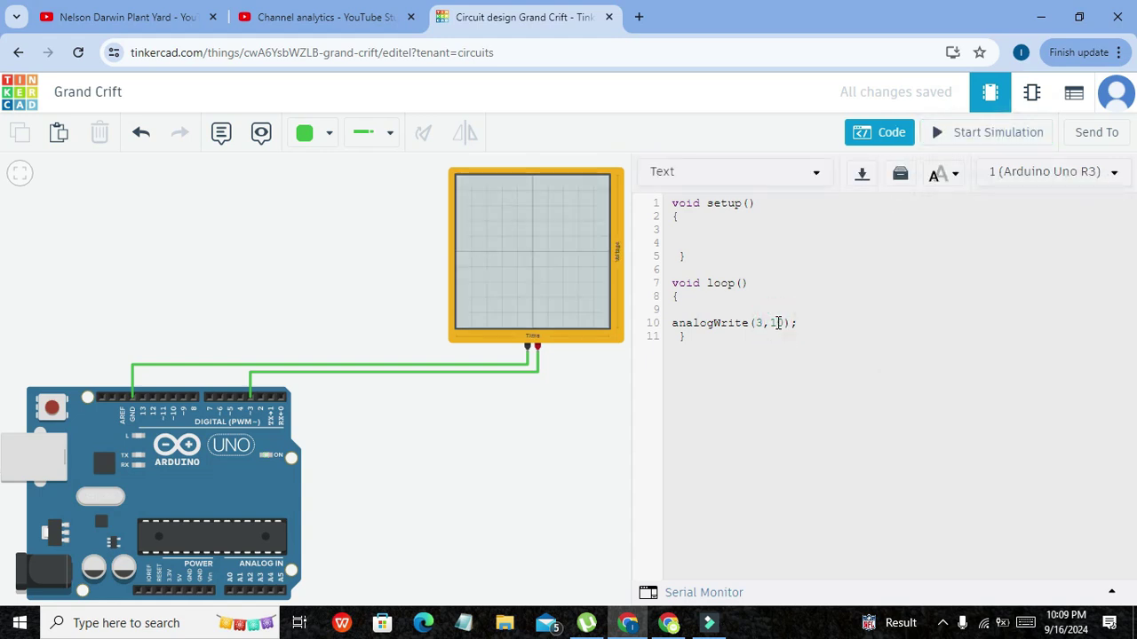
Step: Change the analogWrite value to 30, then simulate and stop
double_click(778, 323)
type("30")
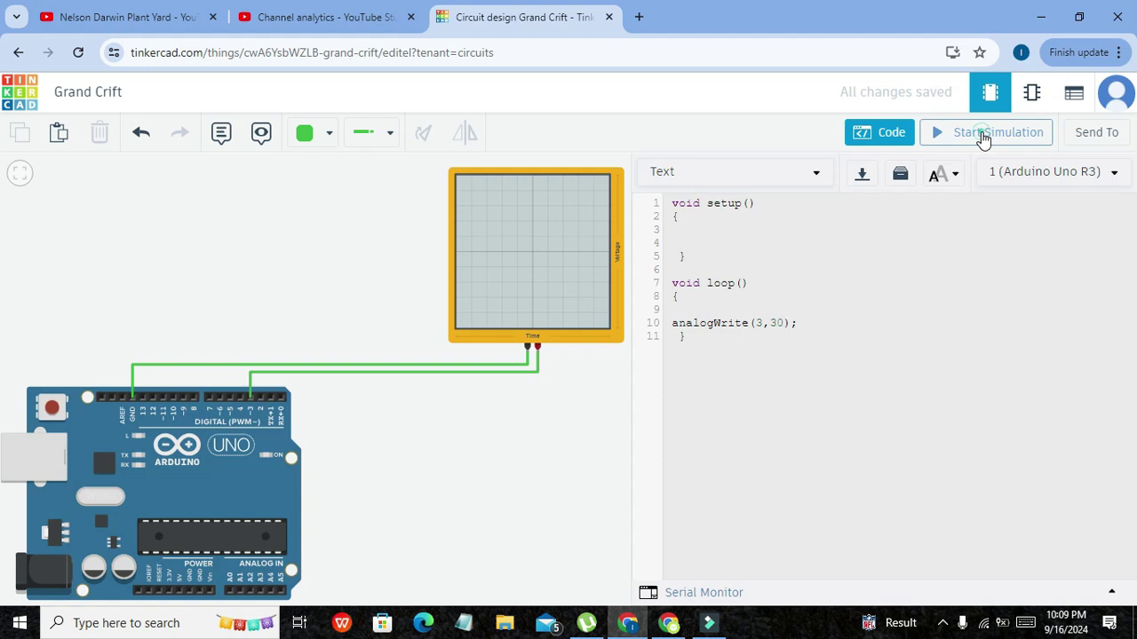
left_click(979, 132)
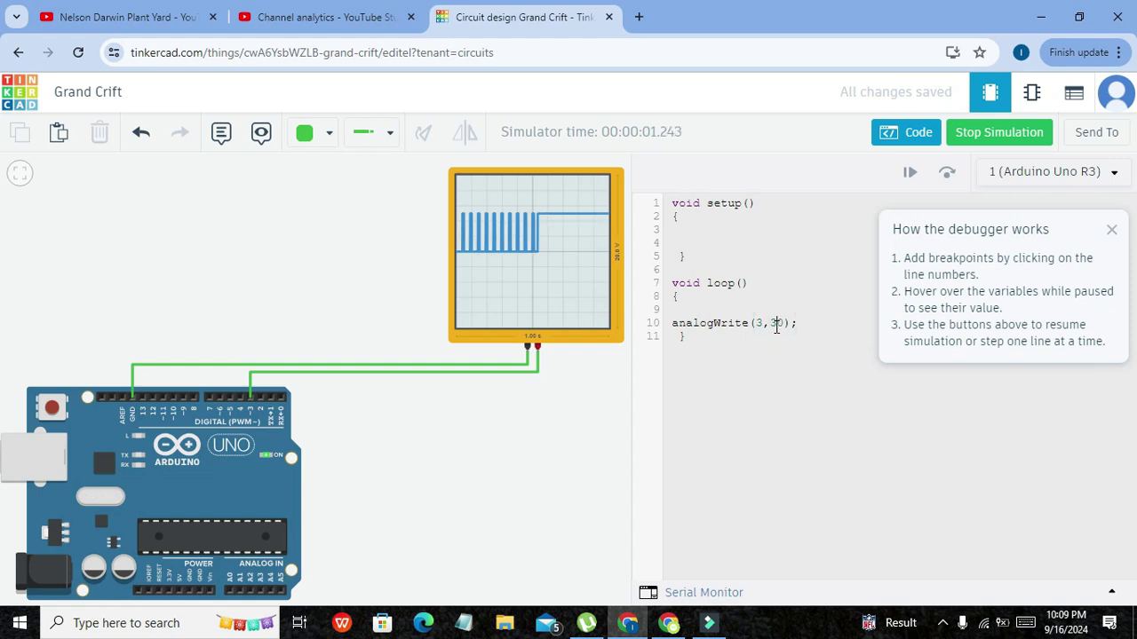
left_click(982, 138)
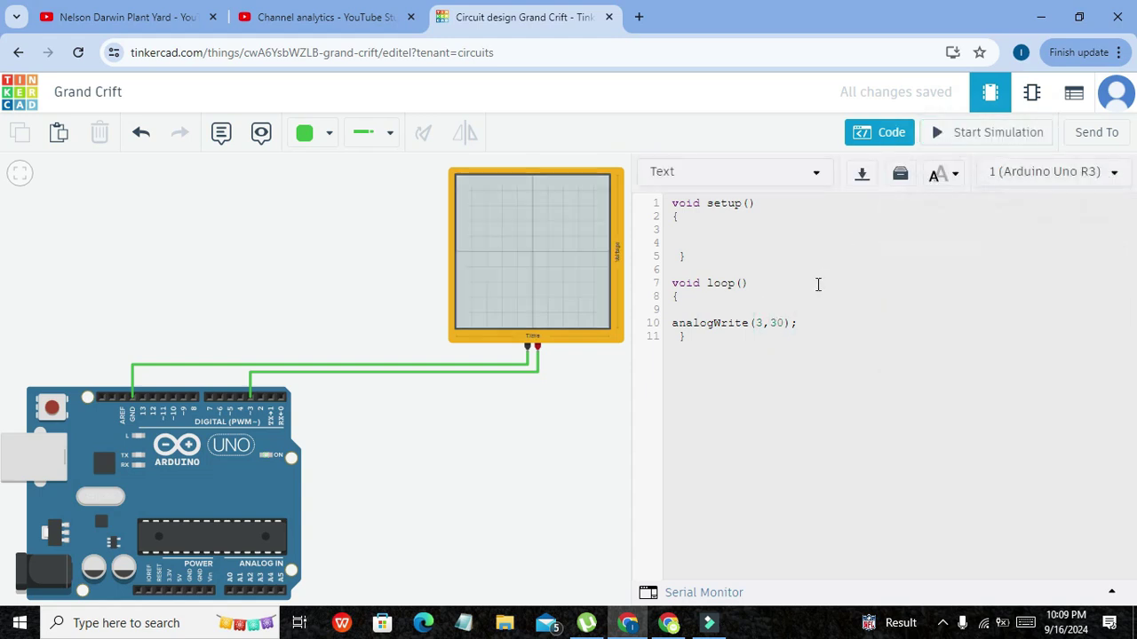
Step: Change the value to 50 and rerun the simulation
left_click_drag(768, 324, 775, 323)
type("5")
left_click(984, 138)
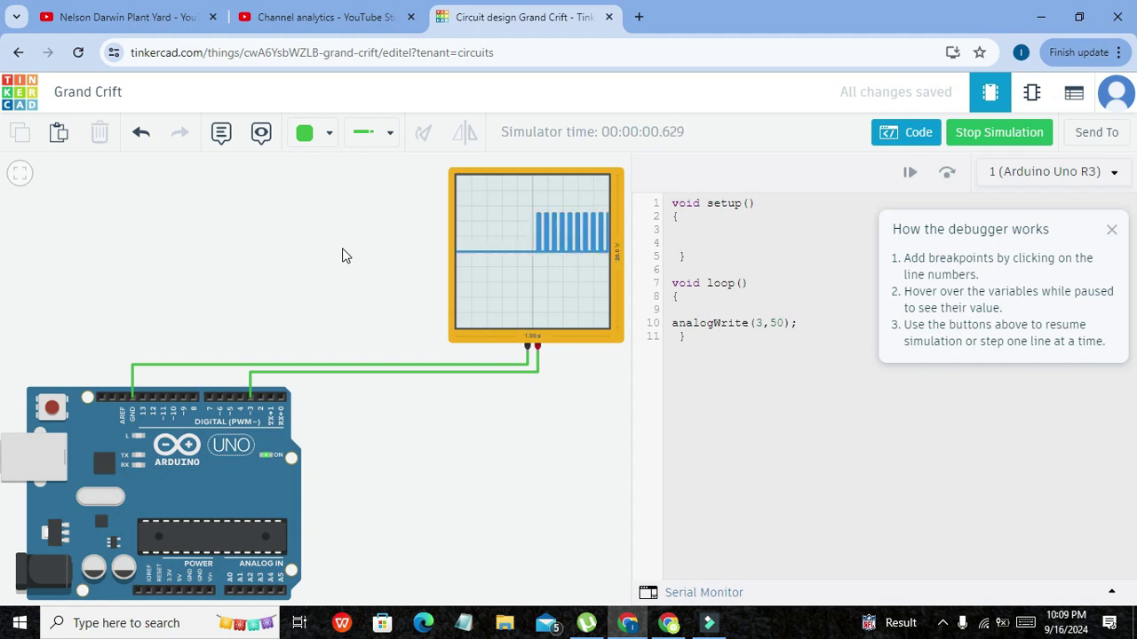
Step: Change the duty value from 50 to 90, simulate the near-solid pulses, then stop
left_click(1000, 135)
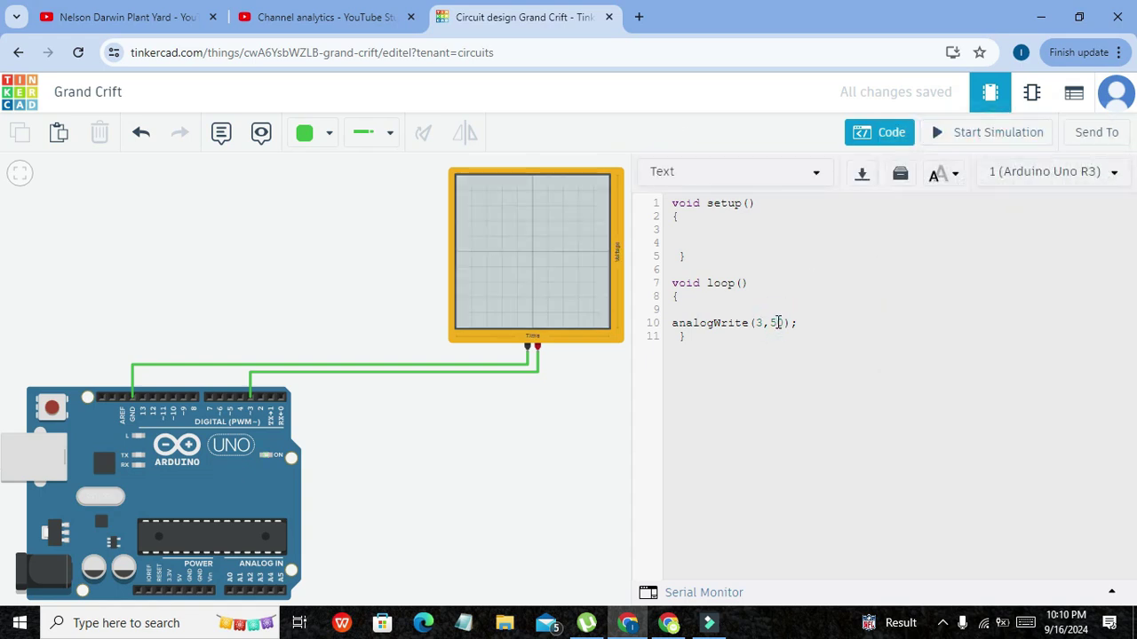
key("BackSpace")
type("90")
left_click(964, 142)
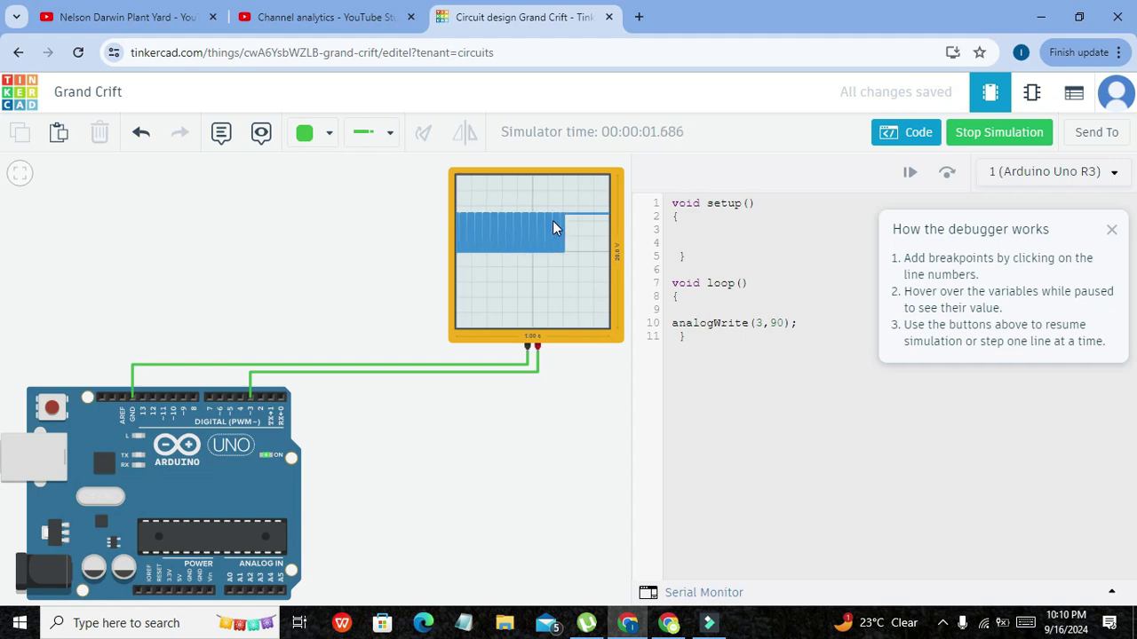
left_click(774, 323)
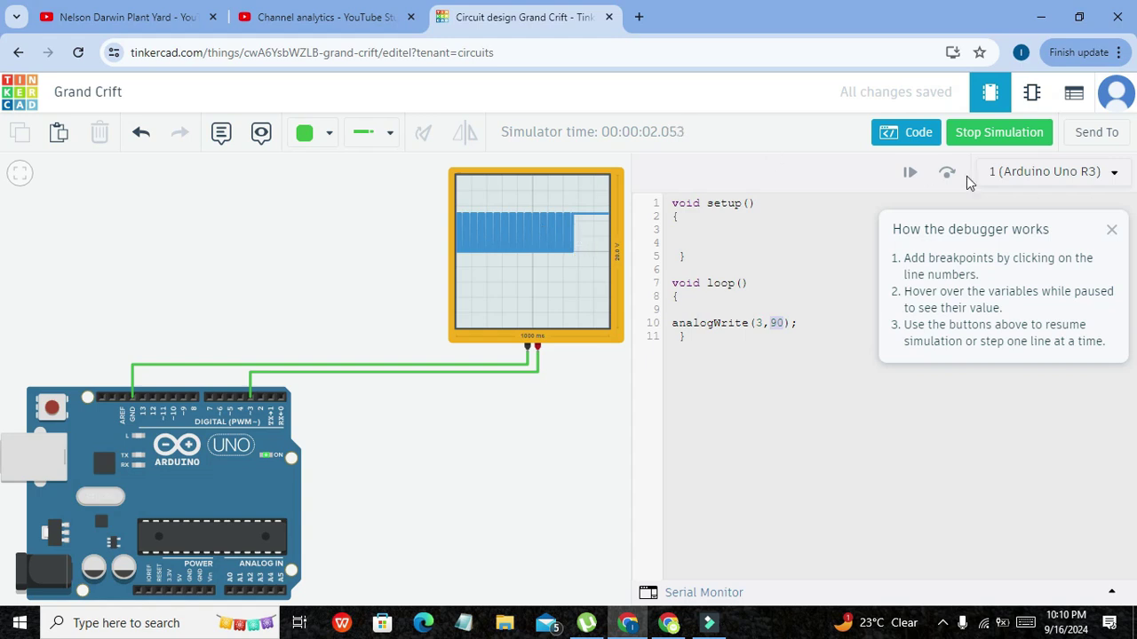
left_click(977, 134)
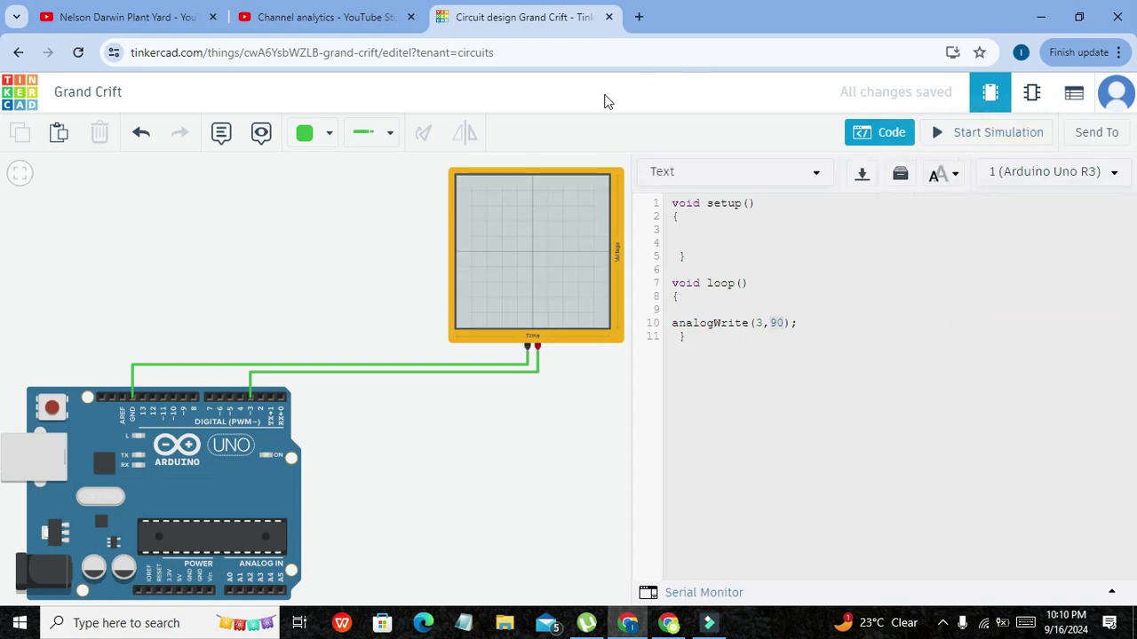